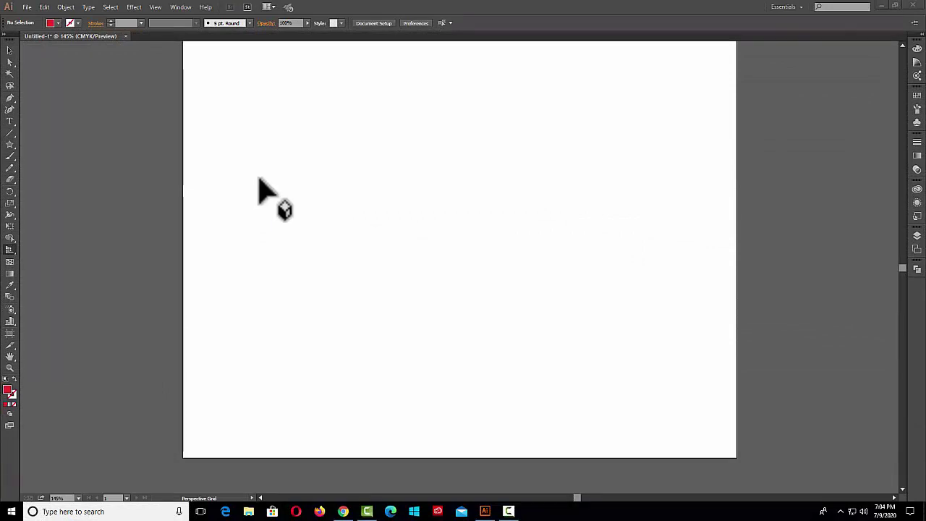
Look through the Object > Perspective commands and the perspective grid view options without changing anything.
left_click(66, 9)
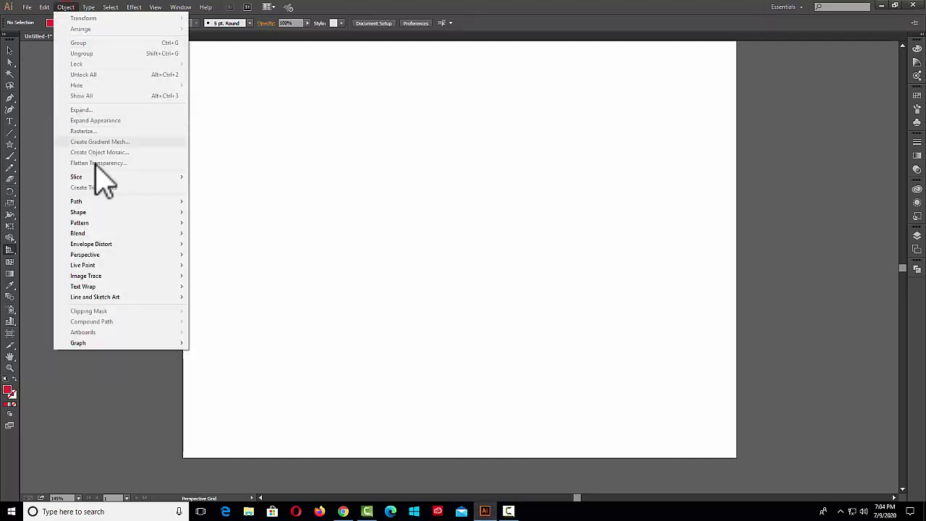
mouse_move(94, 255)
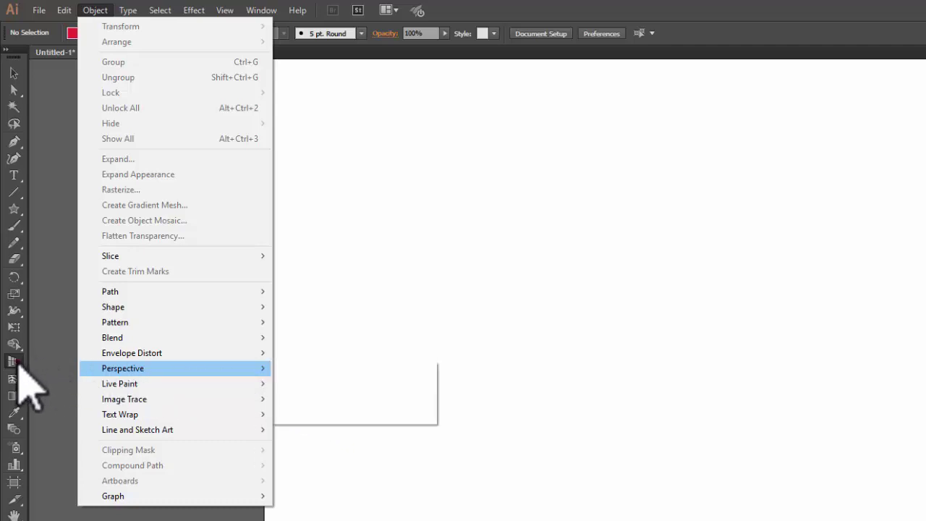
left_click(14, 362)
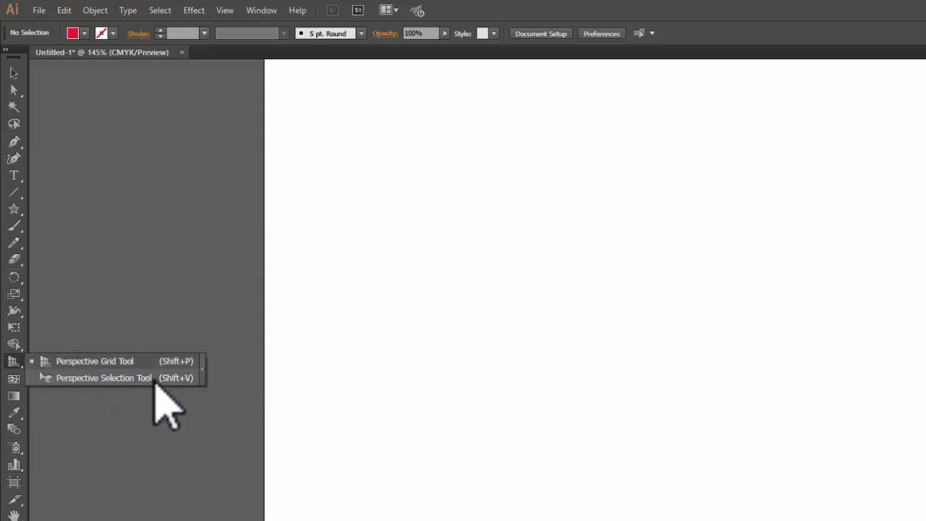
left_click(229, 13)
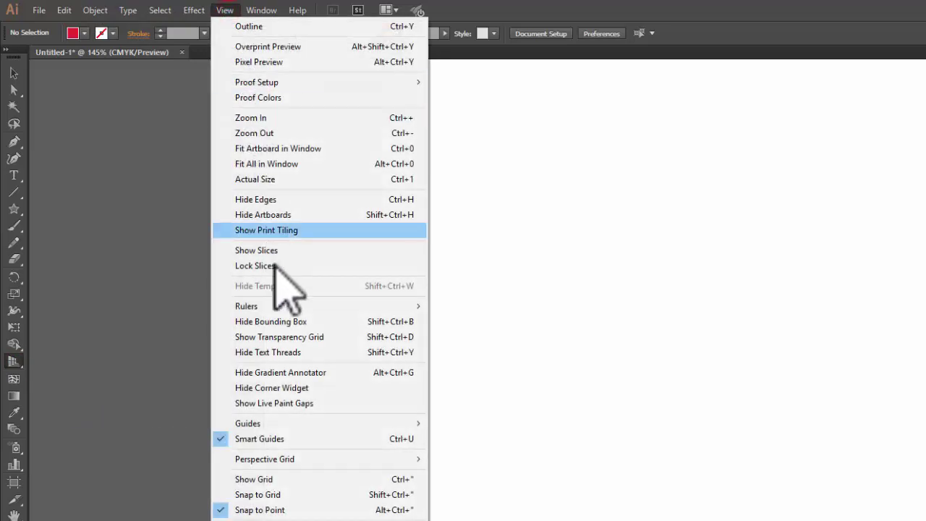
mouse_move(365, 404)
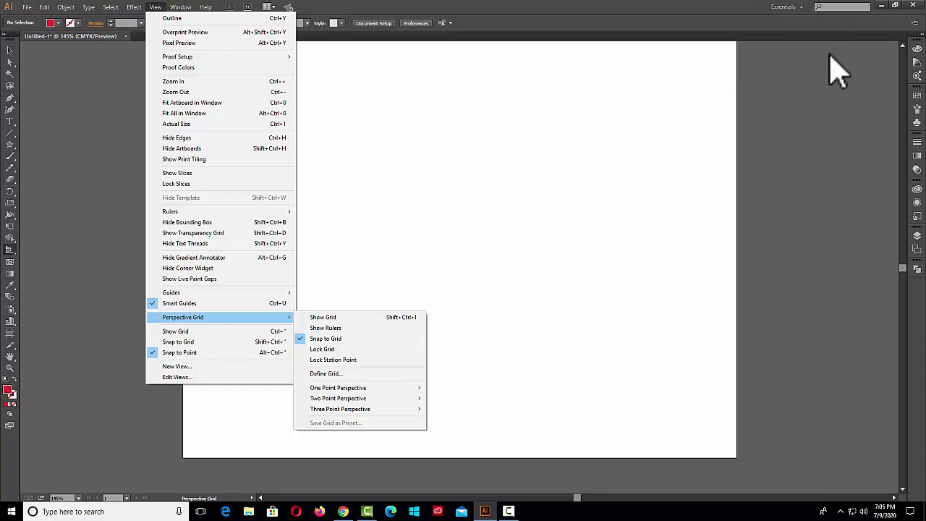
left_click(743, 69)
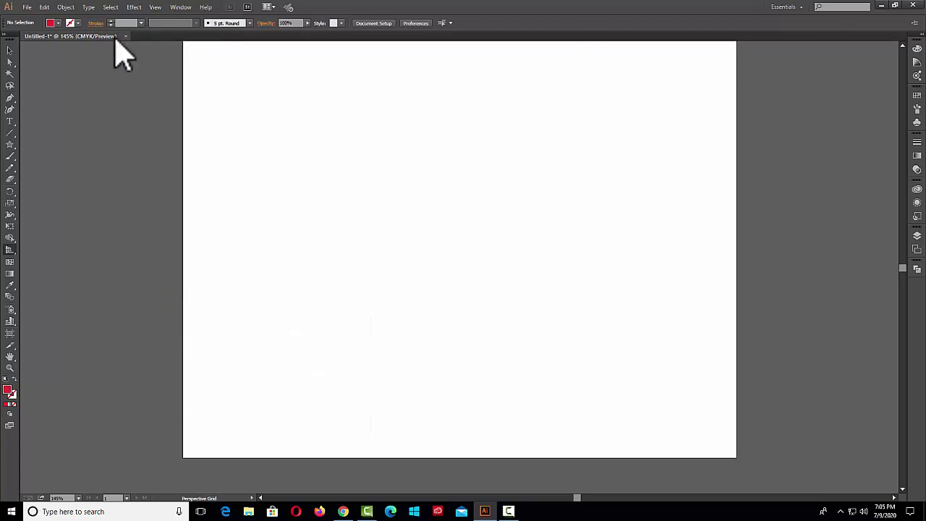
Dismiss the Perspective menu, return to selection, and display the two-point grid with Shift+P.
left_click(67, 9)
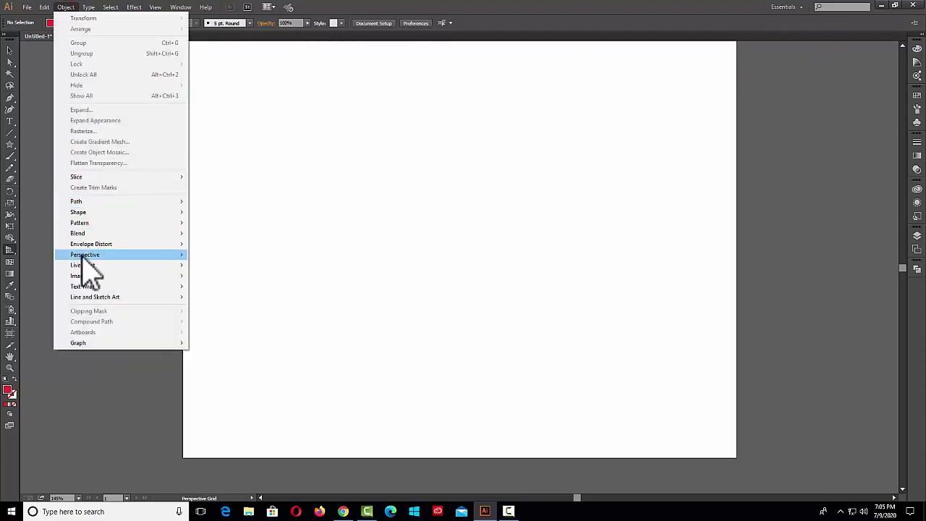
mouse_move(87, 255)
key("Escape")
key("v")
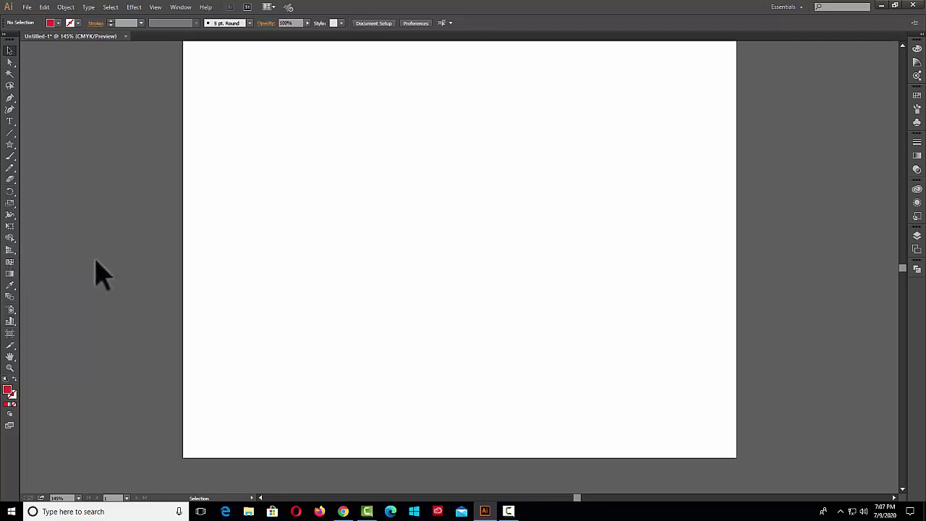
key("shift+p")
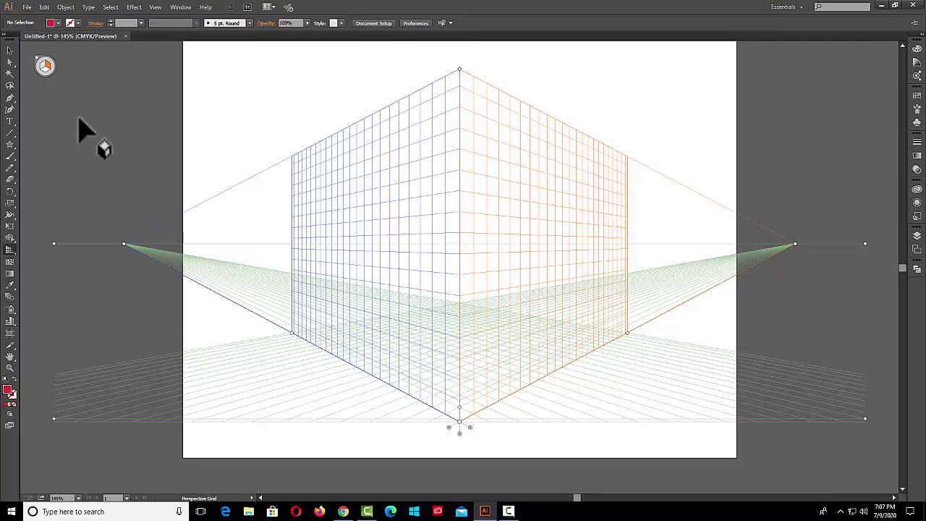
Set Left Grid as the active drawing plane in the plane-switching widget, after briefly trying the horizontal plane.
left_click(43, 67)
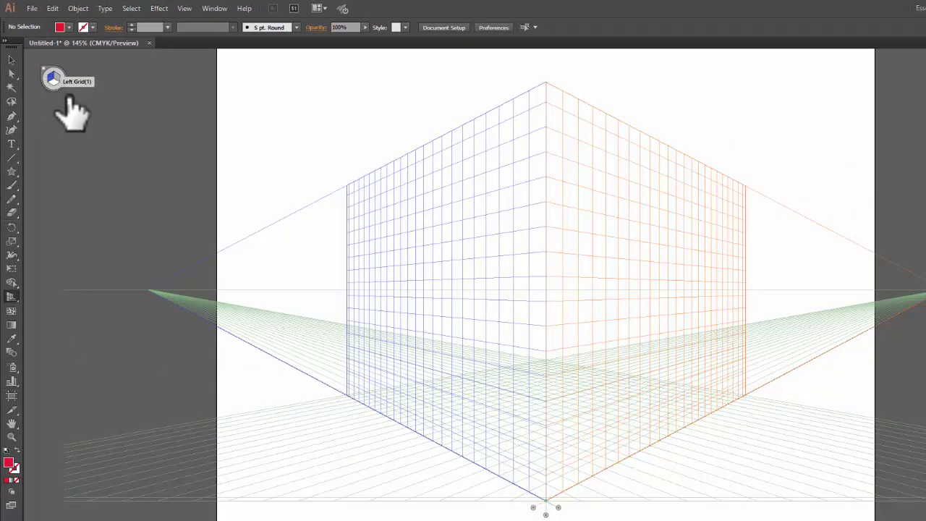
left_click(52, 76)
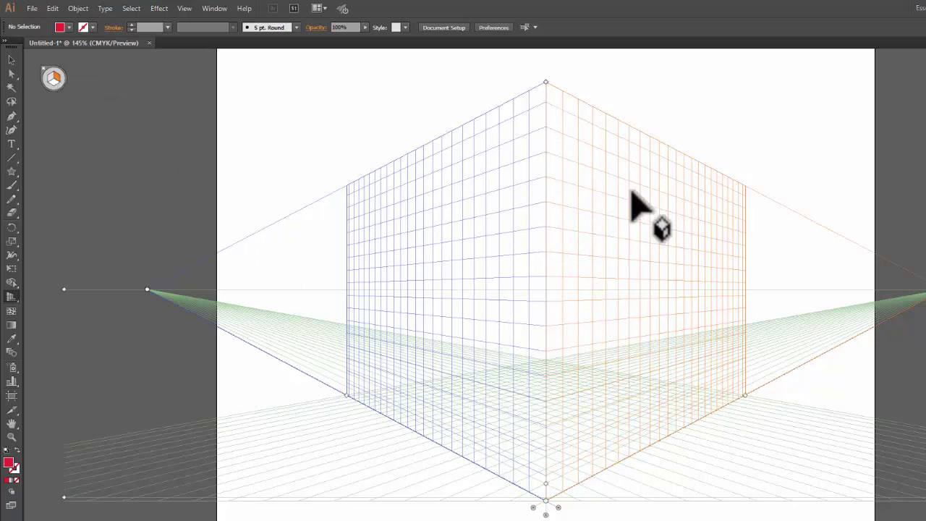
left_click(52, 78)
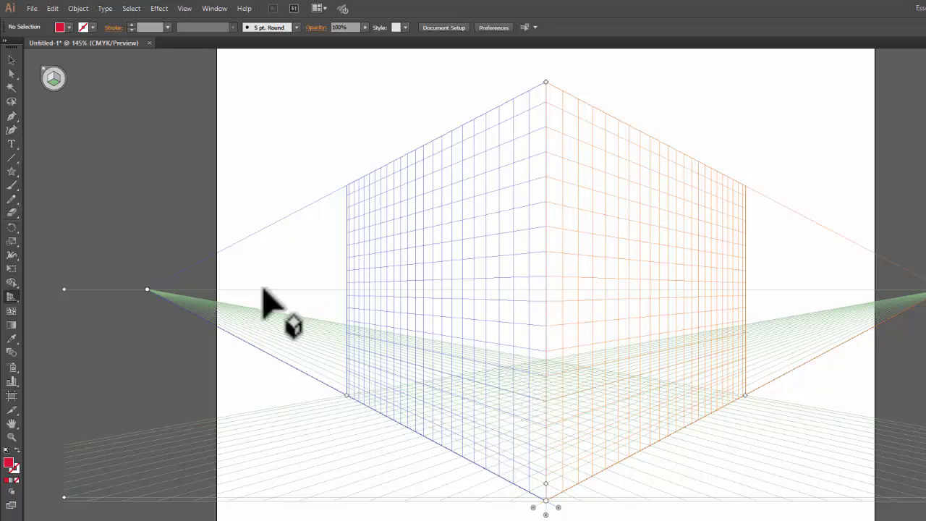
left_click(55, 81)
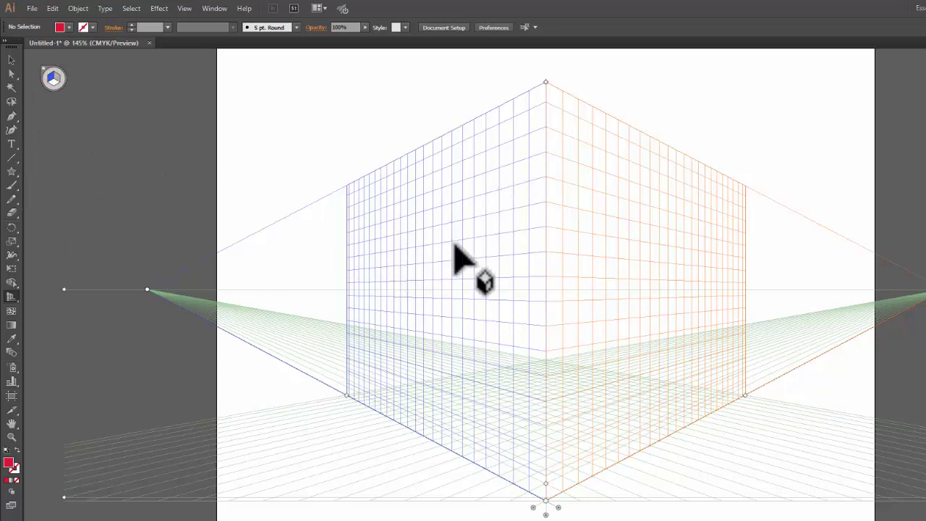
left_click(51, 77)
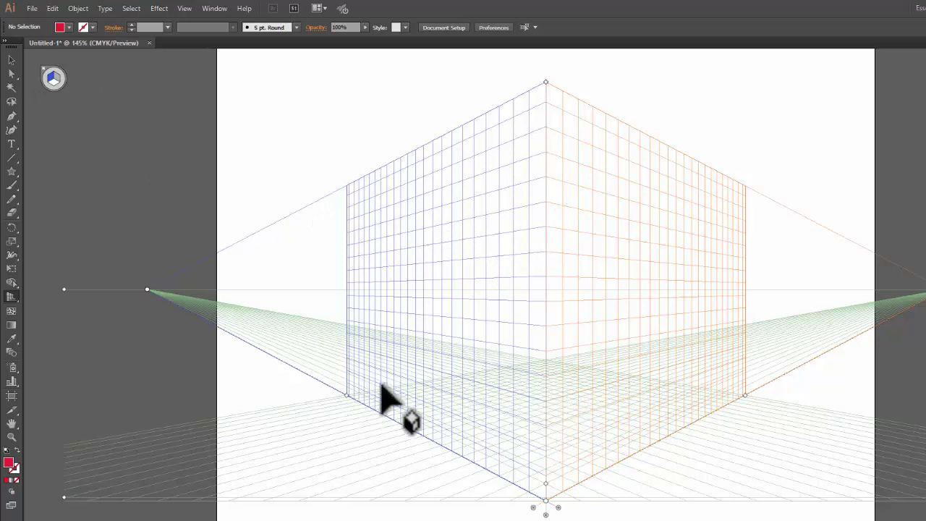
Draw a red-filled rectangle in perspective on the left blue grid plane with the Rectangle Tool.
left_click(13, 172)
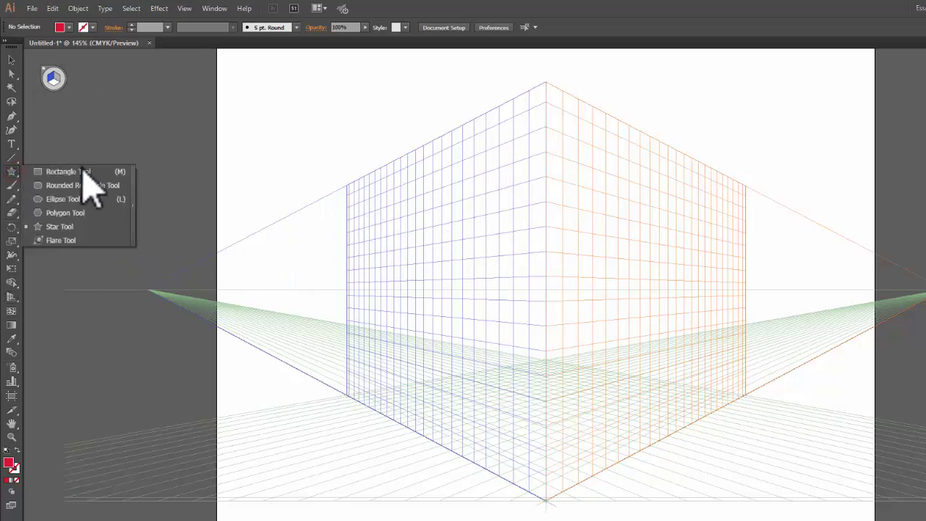
left_click(56, 173)
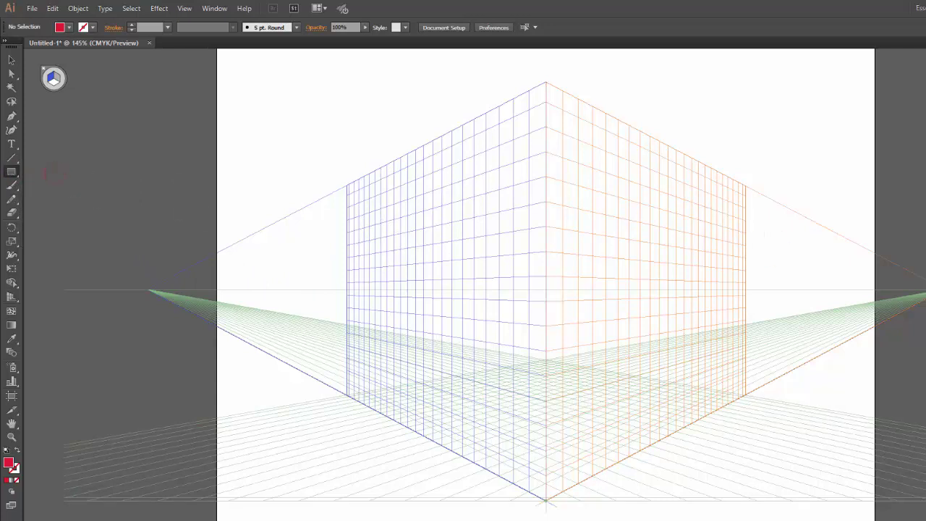
left_click(61, 29)
left_click(46, 64)
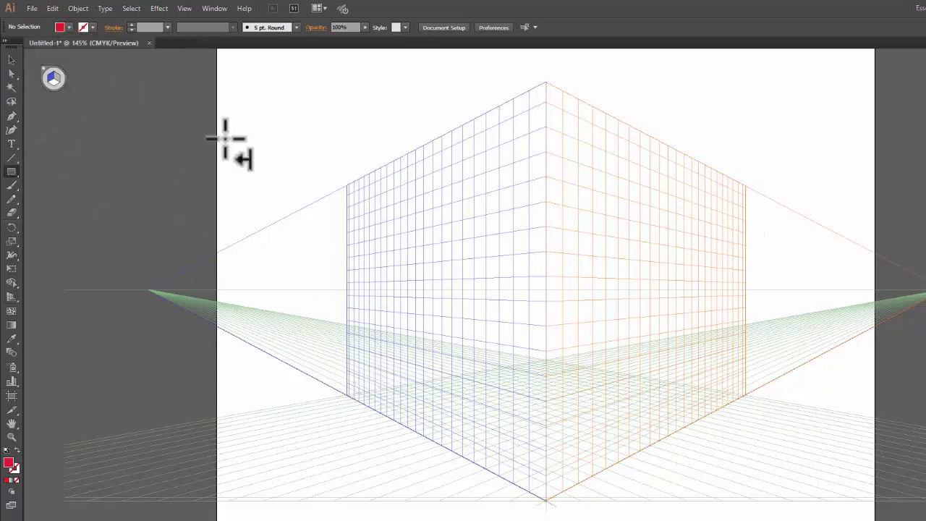
left_click_drag(380, 209, 528, 359)
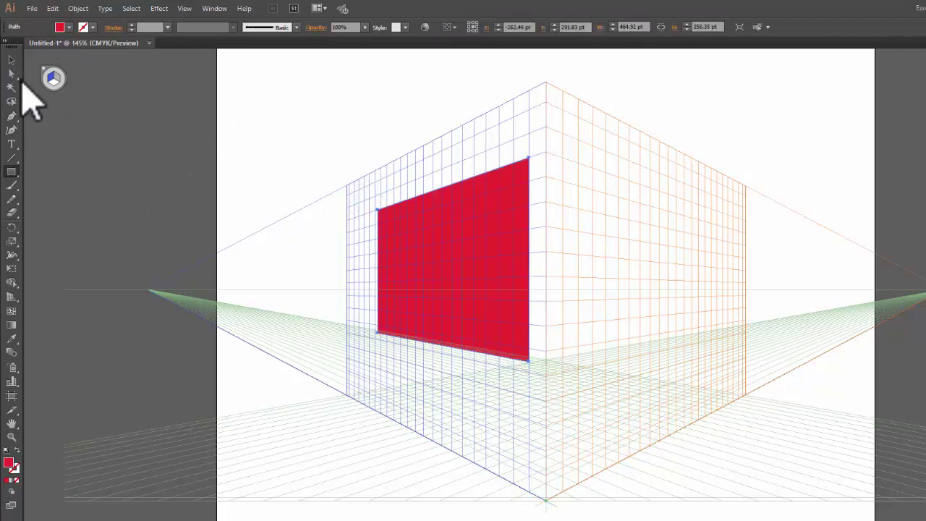
left_click(11, 60)
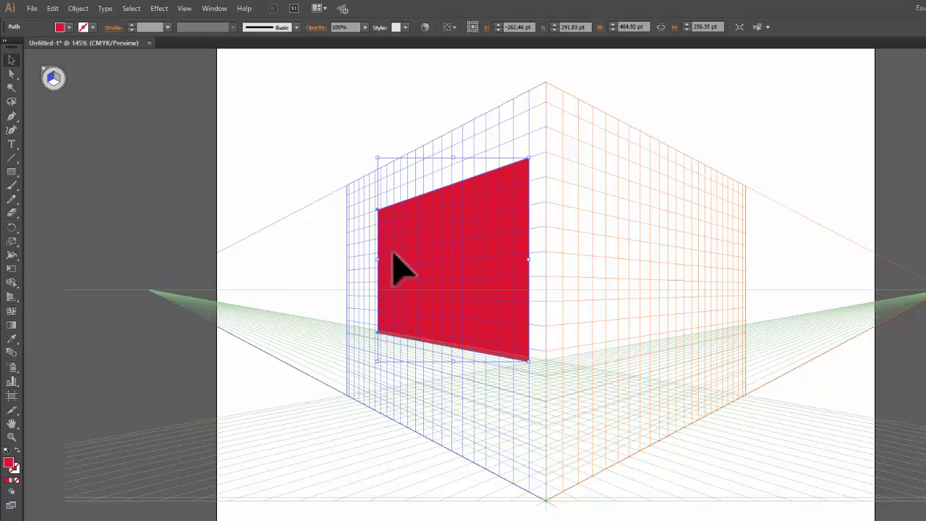
Using the Perspective Selection Tool, drag the rectangle's top-left corner up and left across the left plane.
left_click(11, 60)
left_click(18, 300)
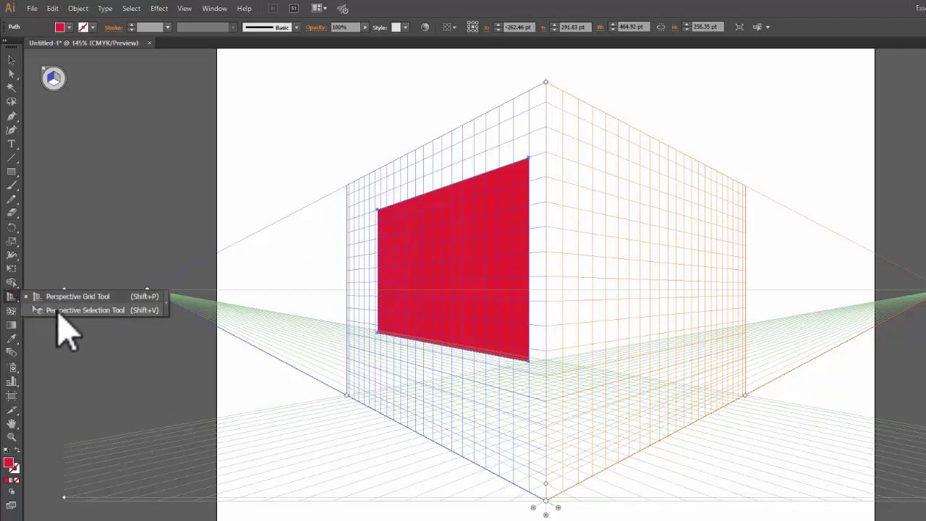
left_click(109, 309)
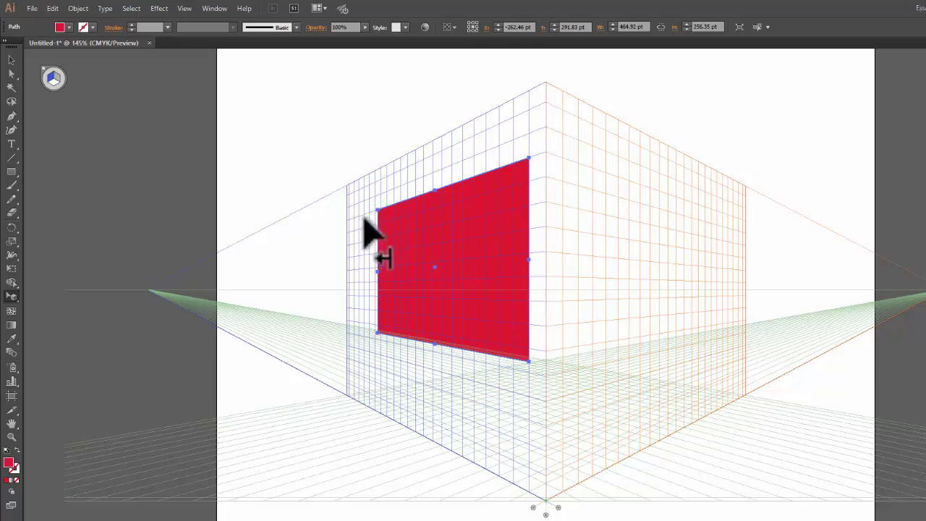
left_click_drag(377, 208, 376, 209)
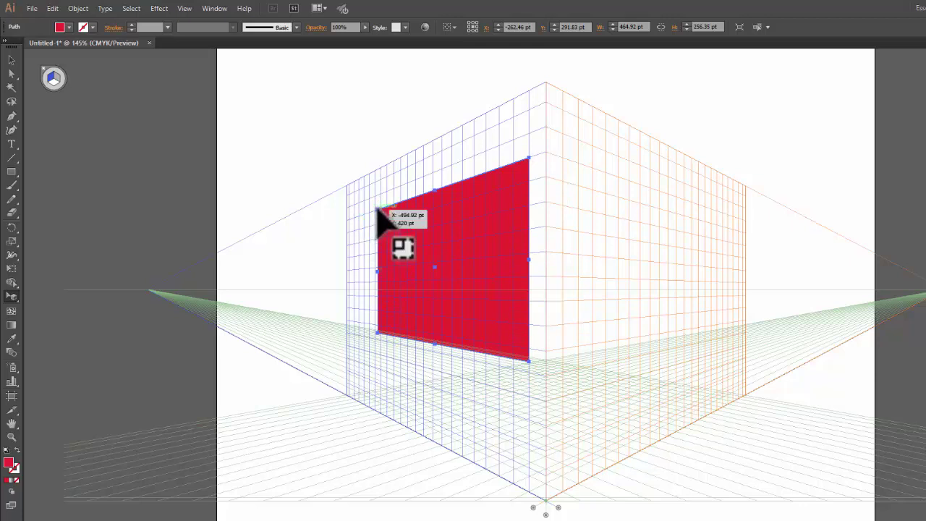
left_click_drag(377, 209, 254, 249)
left_click_drag(252, 249, 230, 251)
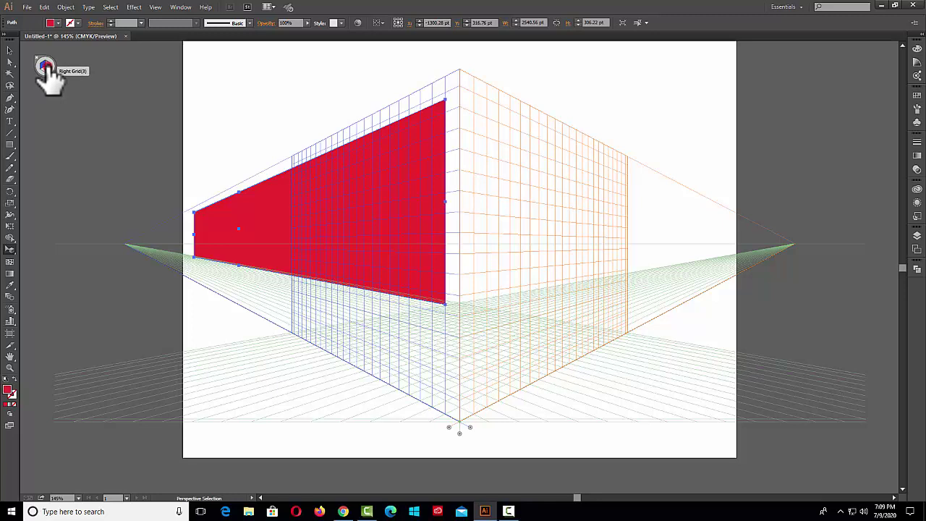
Activate the right grid and nudge the shape's right edge and top-right corner just short of the corner line.
left_click(46, 67)
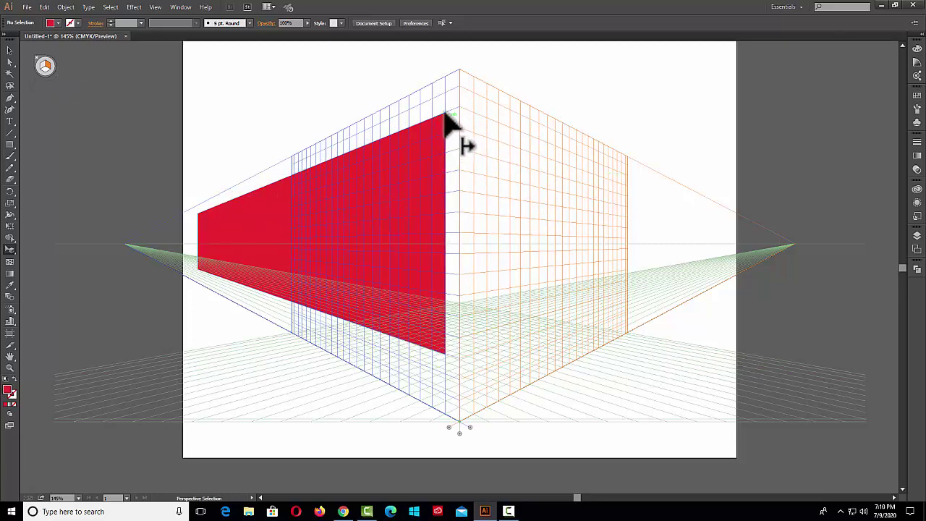
left_click_drag(446, 120, 452, 115)
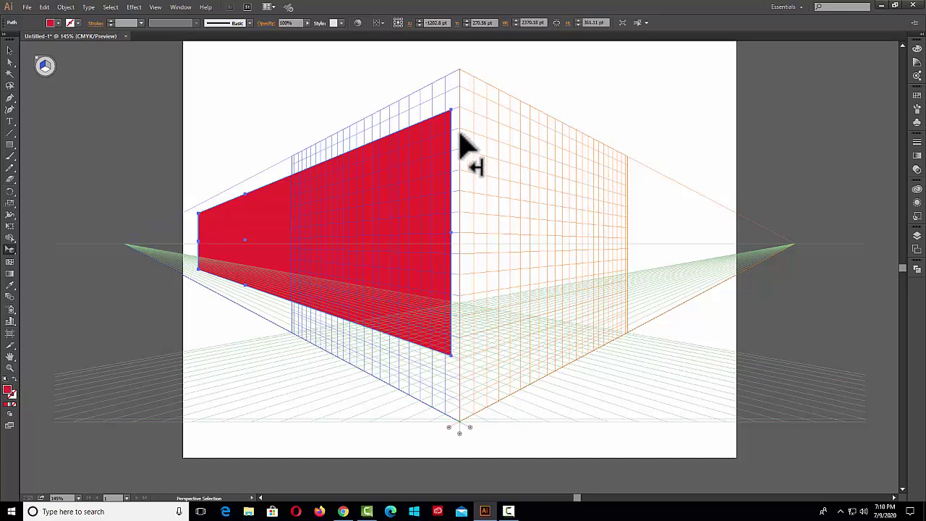
mouse_move(452, 116)
left_mouse_down()
mouse_move(520, 103)
mouse_move(444, 118)
mouse_move(440, 109)
left_mouse_up()
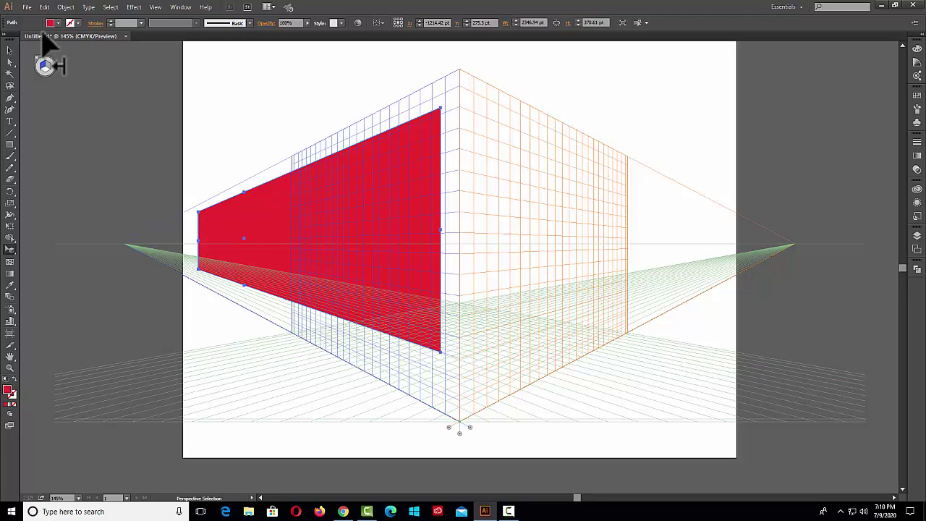
Detach the red shape via Object > Perspective > Release with Perspective, leaving a plain path about 346.44 pt wide.
left_click(65, 8)
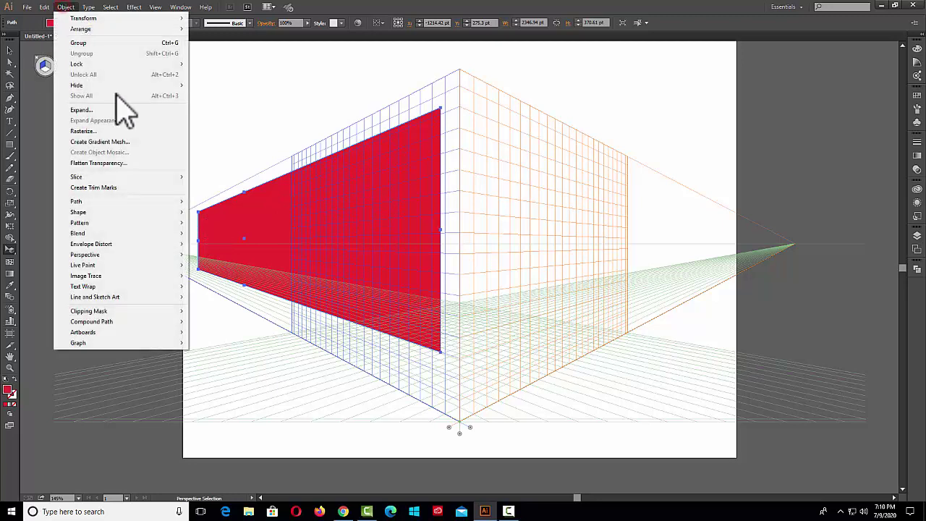
mouse_move(83, 257)
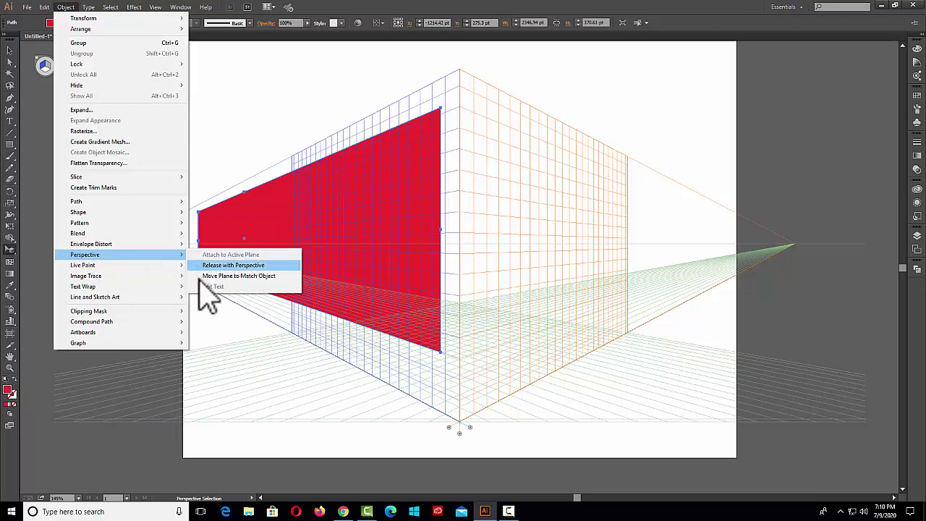
left_click(253, 265)
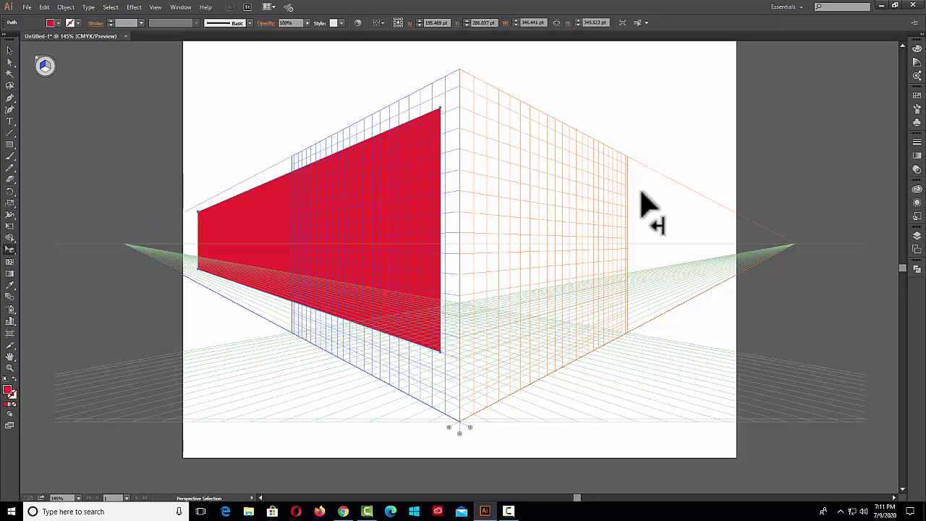
With the right plane active, apply Object > Perspective > Attach to Active Plane to the red shape.
left_click(46, 65)
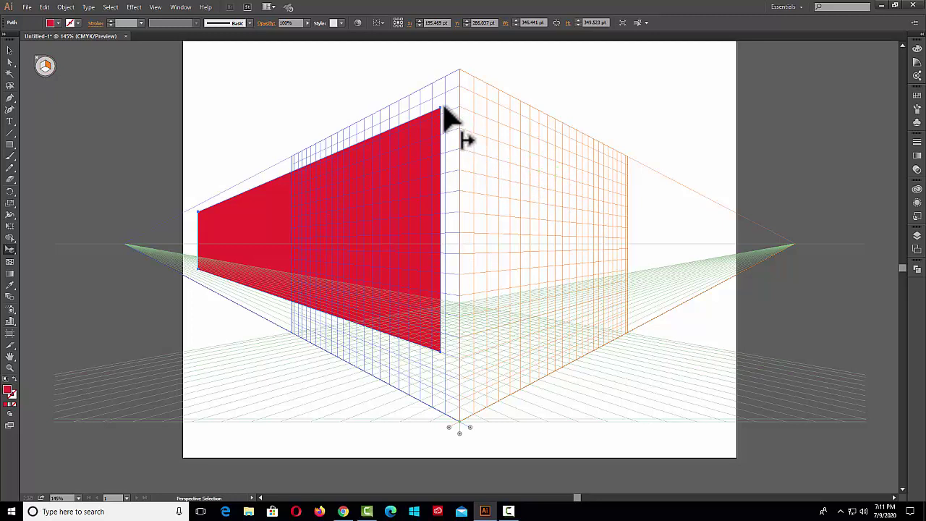
left_click(66, 7)
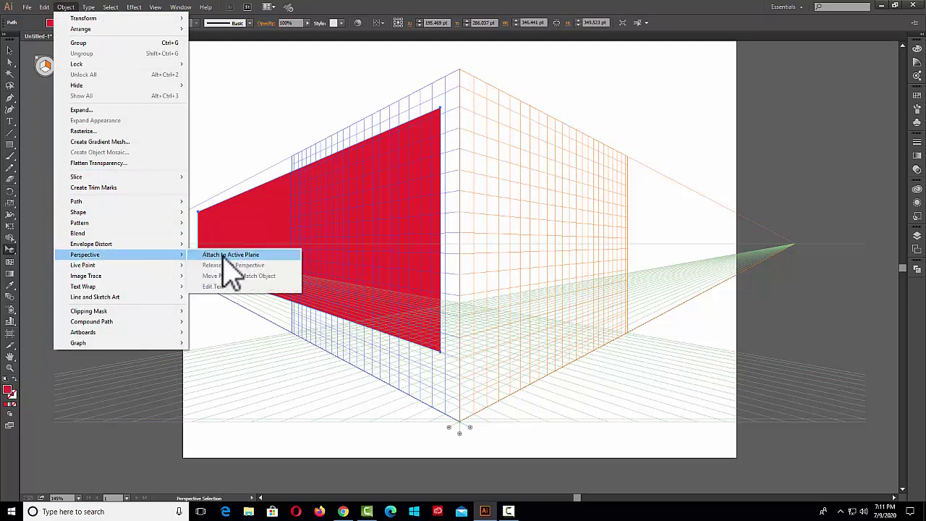
left_click(238, 255)
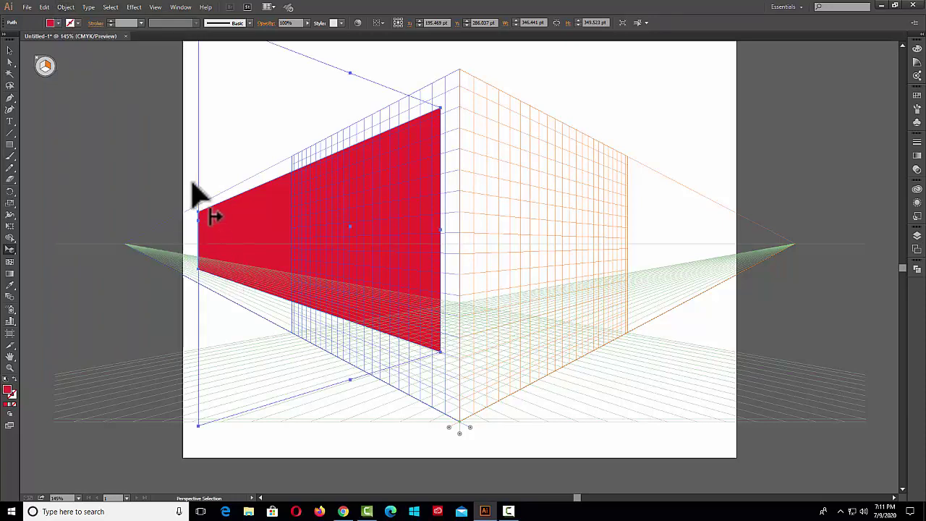
scroll(293, 235, "up", 1)
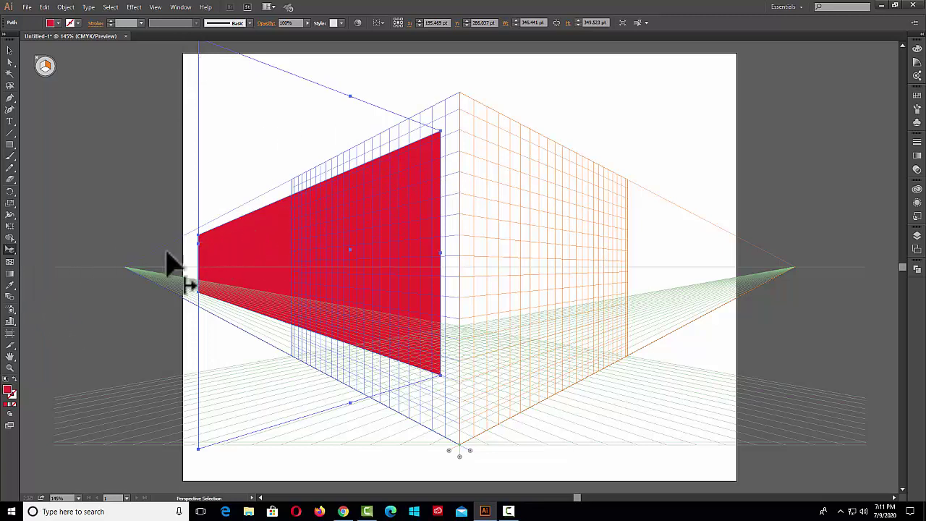
scroll(177, 264, "up", 1)
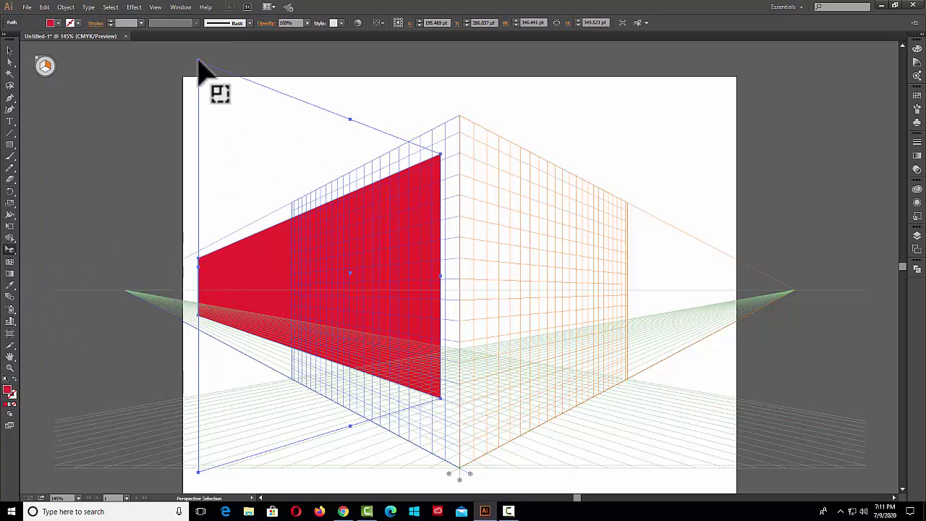
Select the red shape, move it onto the right plane, and stretch it upward and downward.
left_click_drag(200, 62, 615, 198)
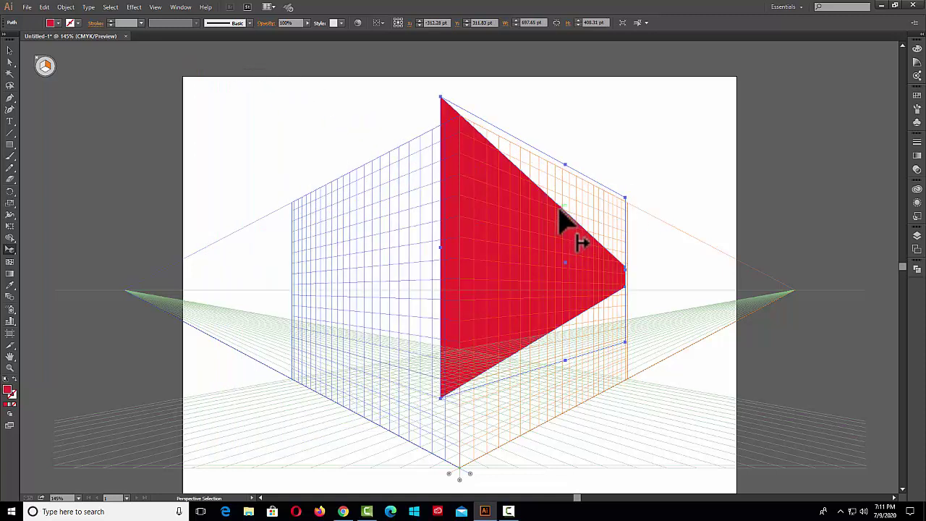
left_click_drag(559, 210, 558, 266)
left_click_drag(630, 217, 637, 209)
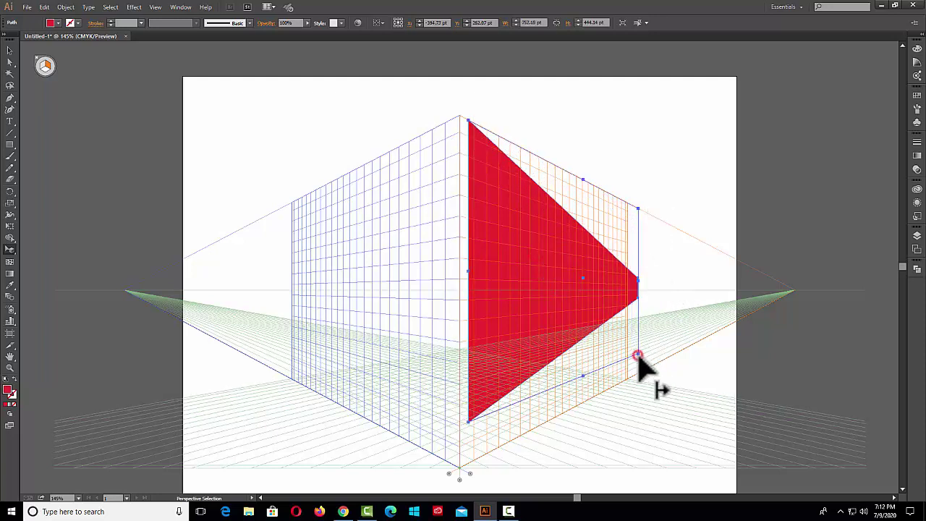
mouse_move(636, 354)
left_mouse_down()
mouse_move(650, 378)
mouse_move(647, 369)
left_mouse_up()
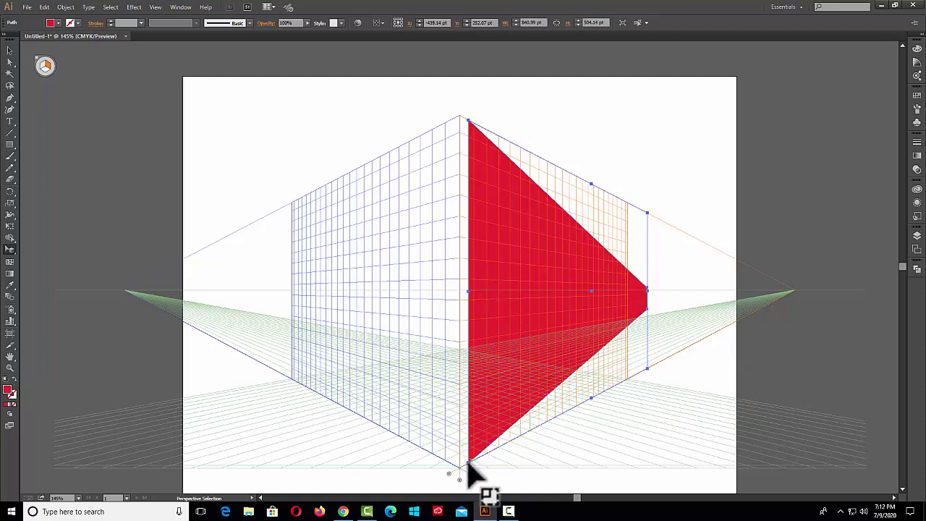
Align its left edge with the grid corner and widen it to about 1113.52 by 504.14 pt.
mouse_move(468, 462)
left_mouse_down()
mouse_move(471, 479)
mouse_move(477, 467)
left_mouse_up()
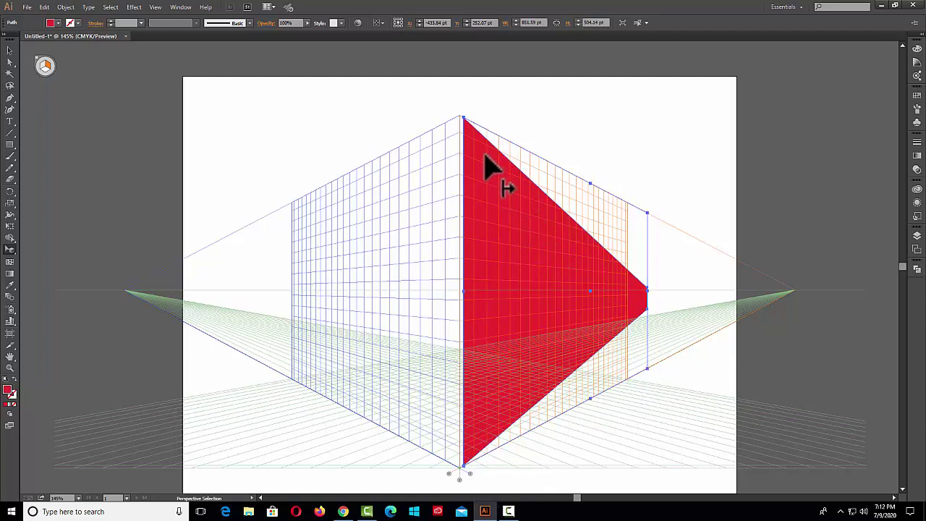
left_click_drag(461, 118, 458, 119)
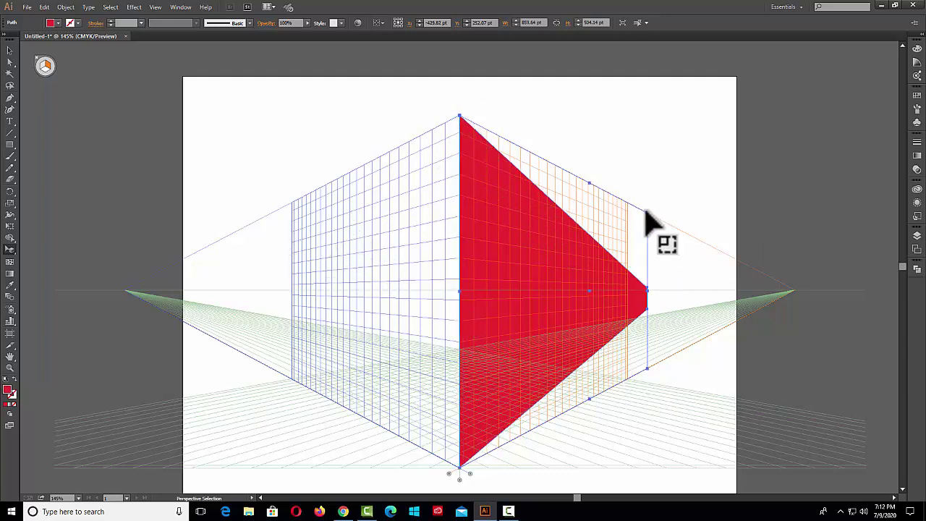
left_click_drag(646, 212, 668, 211)
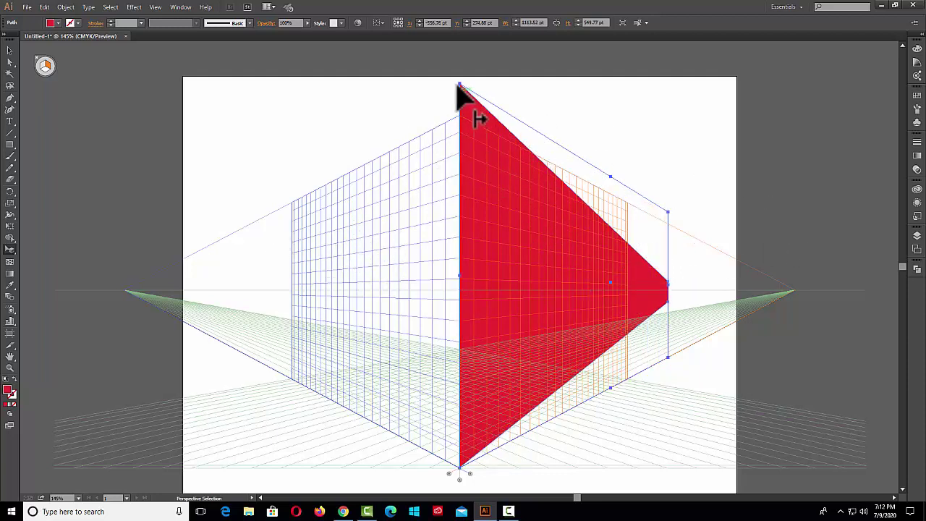
left_click_drag(458, 93, 459, 124)
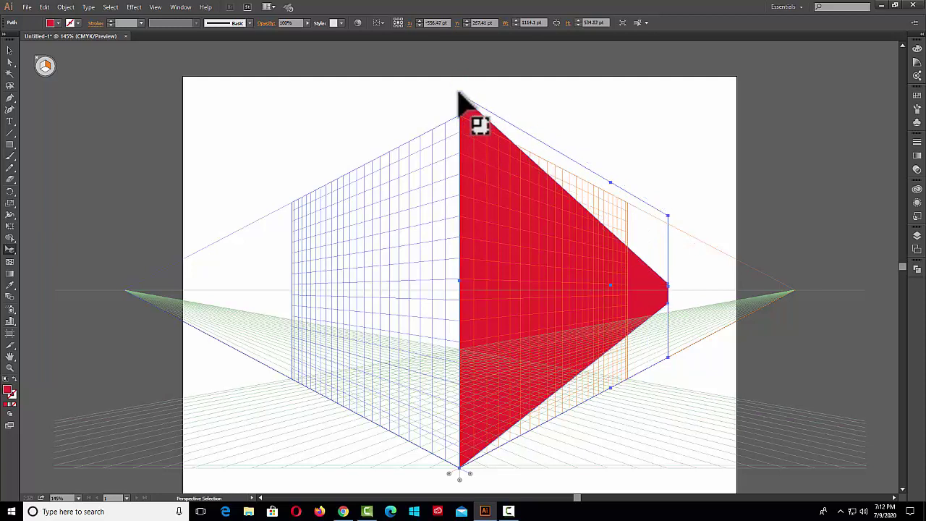
left_click_drag(461, 94, 459, 116)
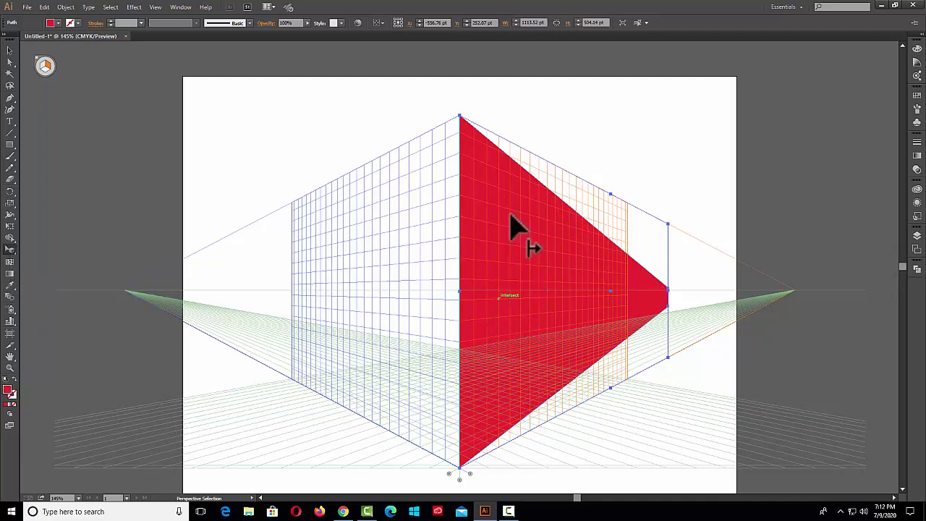
Detach the red shape using the right-click Perspective > Release with Perspective command.
right_click(323, 135)
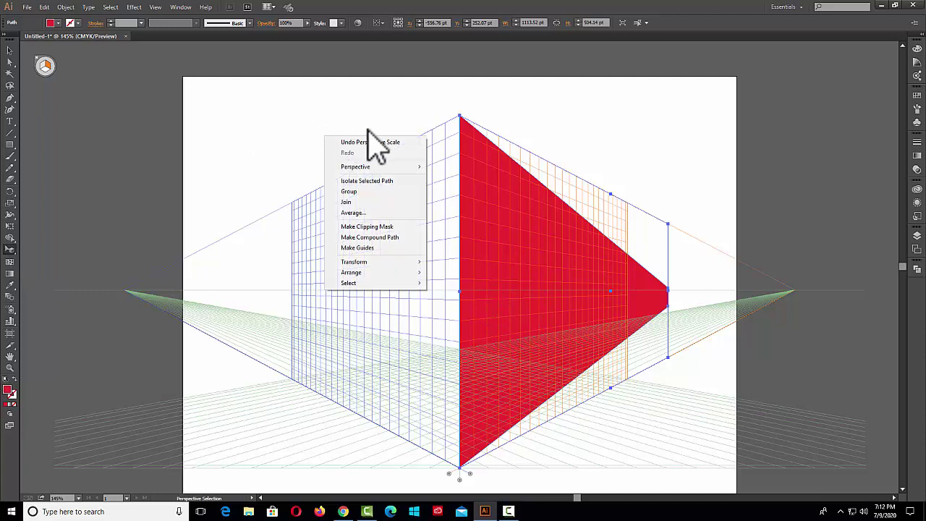
mouse_move(348, 168)
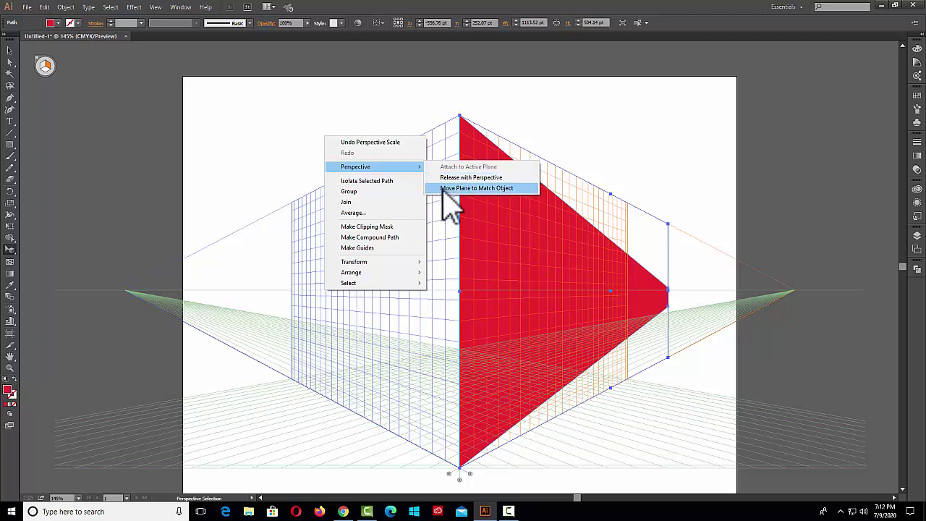
left_click(497, 178)
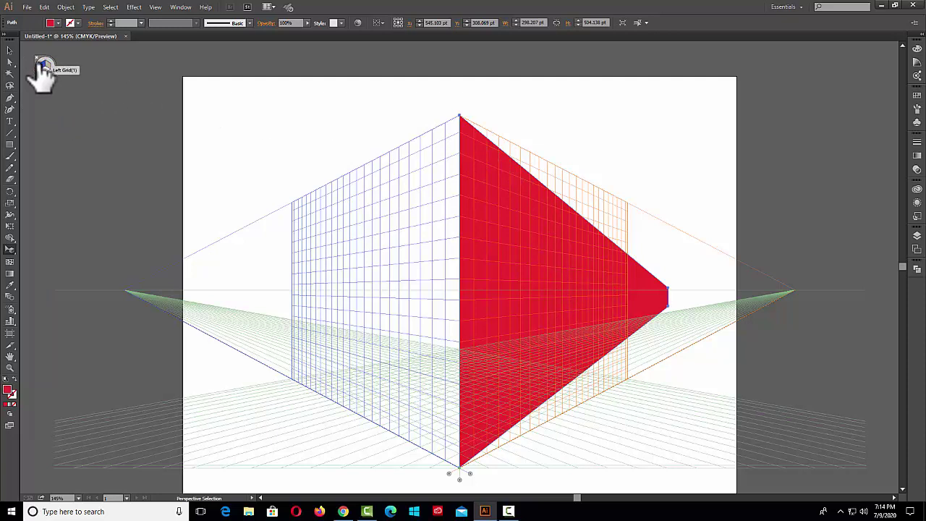
Activate the left plane and reattach the red shape with right-click Perspective > Attach to Active Plane.
left_click(42, 64)
right_click(337, 106)
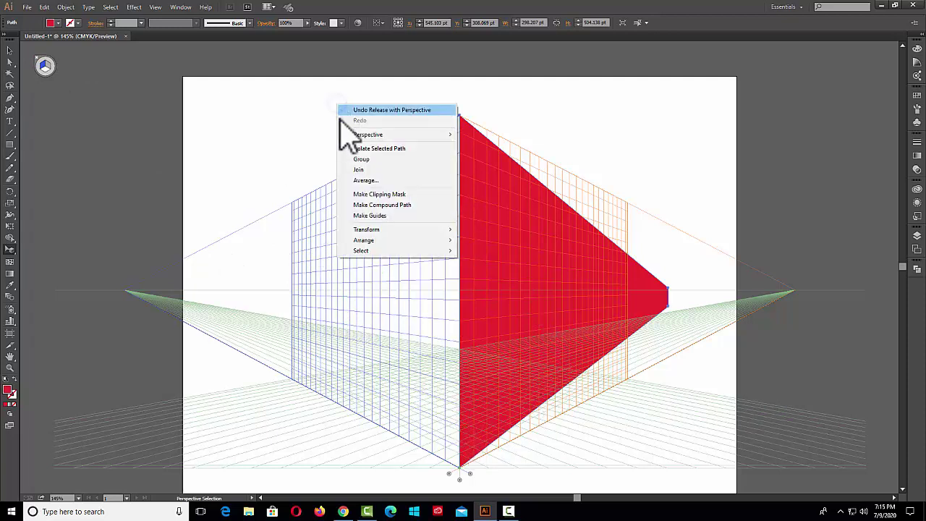
mouse_move(350, 137)
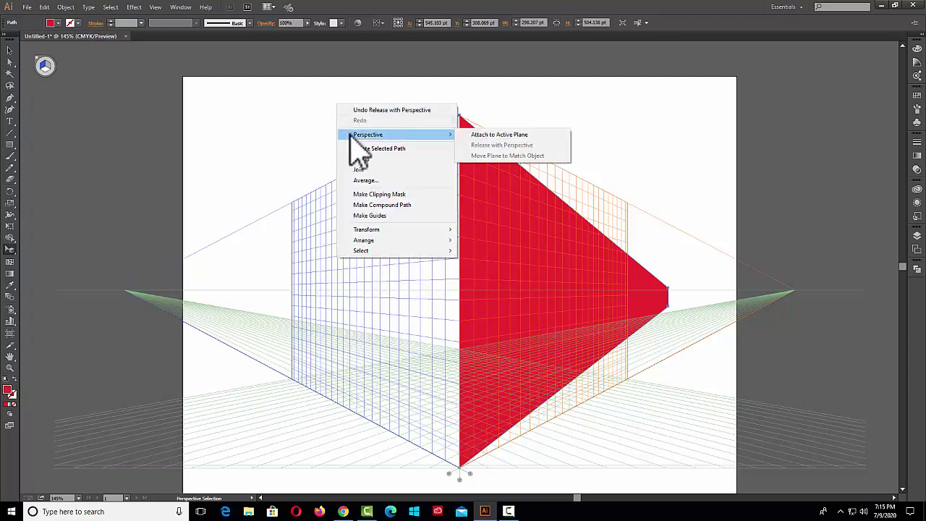
left_click(507, 134)
Marquee-select the red shape and move it onto the left perspective plane.
scroll(559, 235, "up", 2)
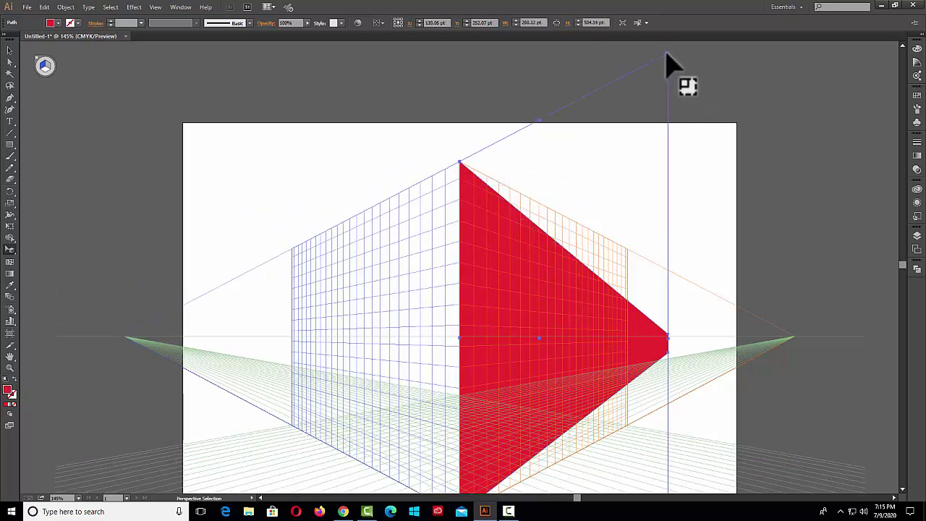
left_click_drag(625, 63, 264, 175)
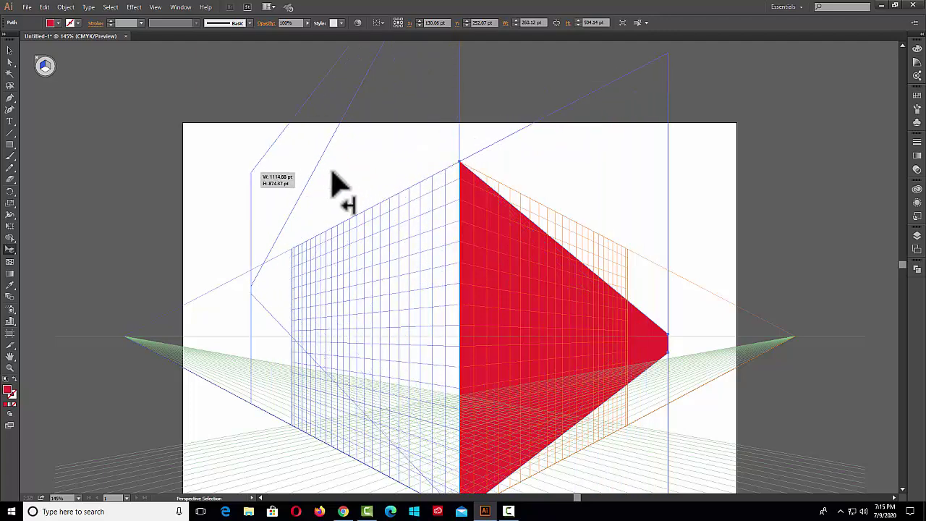
left_click_drag(470, 239, 423, 190)
Pull the shape's top corner down to about 1114.88 × 493.69 pt, then pan back to the artboard.
scroll(423, 189, "down", 1)
scroll(423, 189, "up", 5)
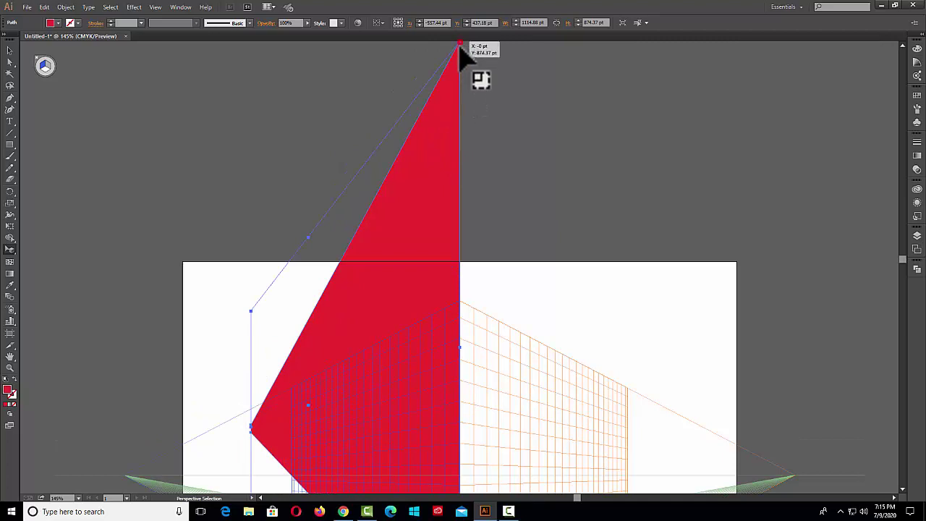
left_click_drag(460, 45, 459, 308)
scroll(477, 326, "down", 1)
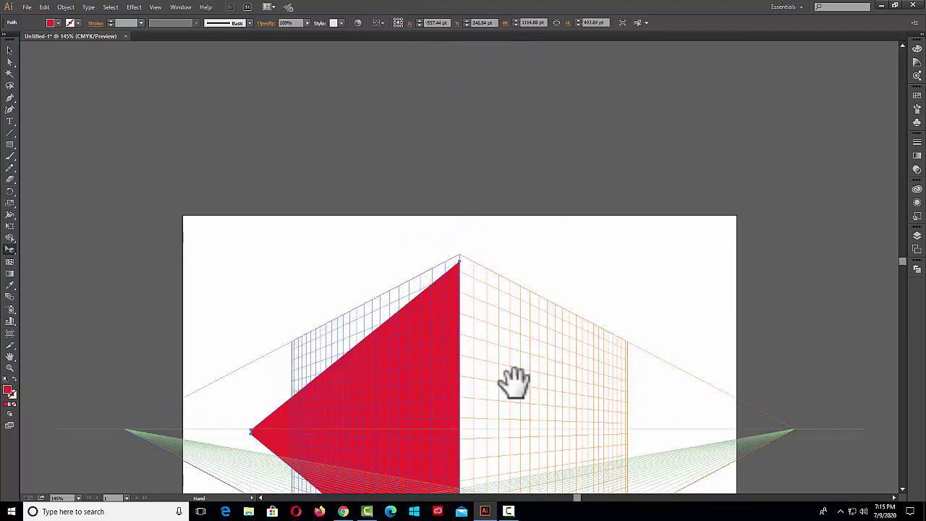
left_click_drag(513, 381, 527, 244)
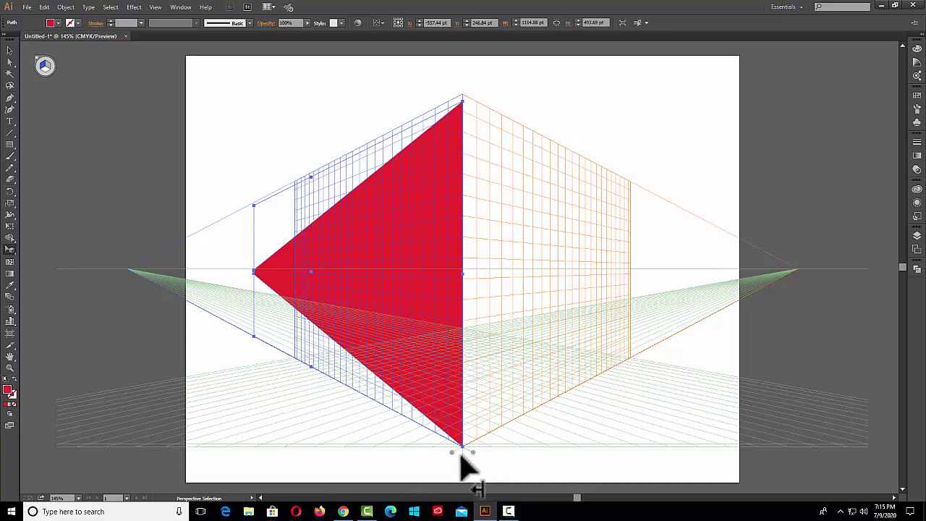
Drag the left and right grid plane controls outward and raise the ground level.
left_click_drag(472, 453, 393, 480)
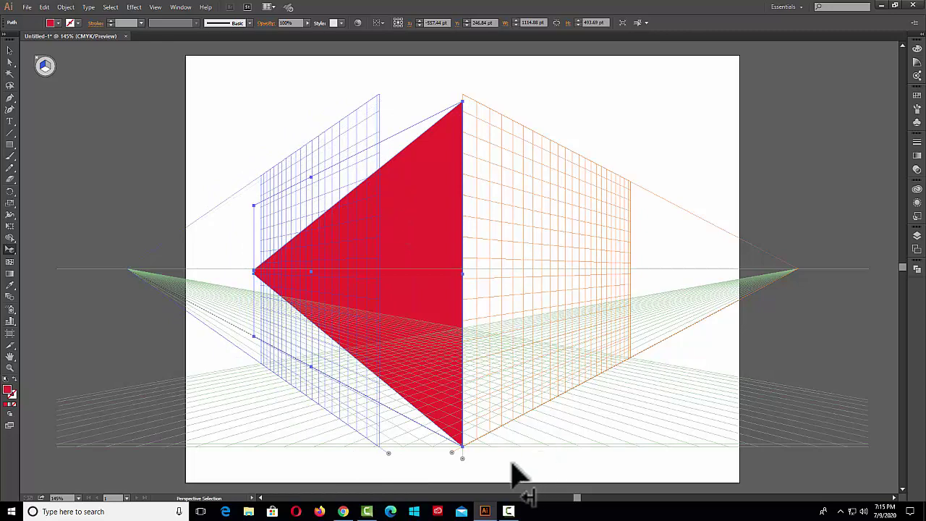
left_click_drag(451, 452, 543, 479)
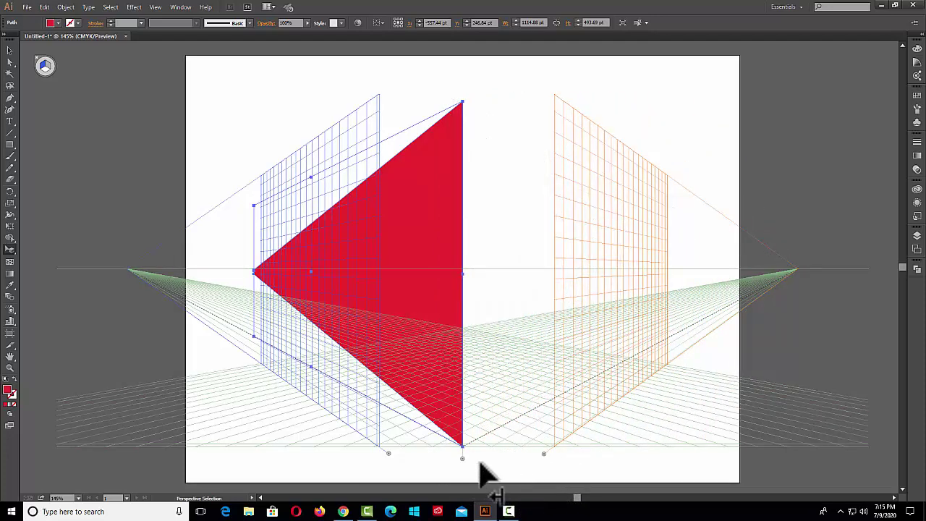
left_click_drag(463, 463, 485, 470)
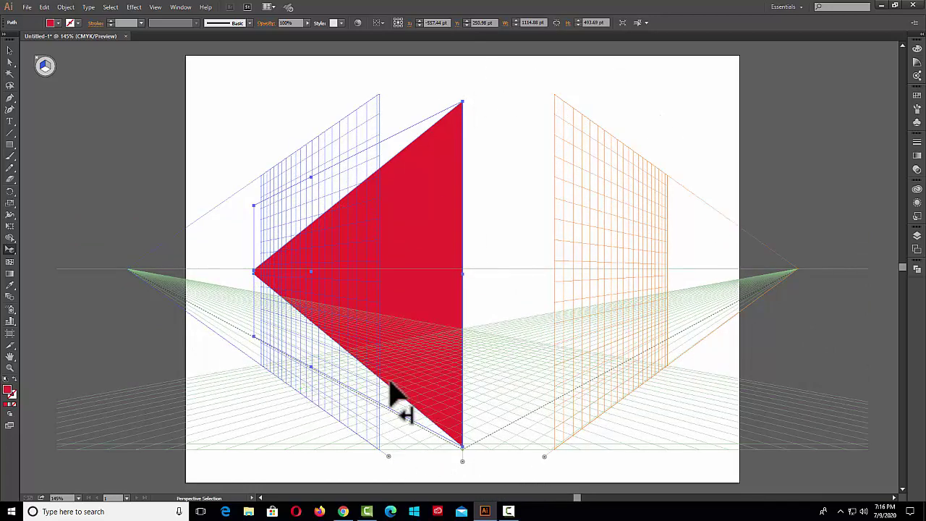
key("alt")
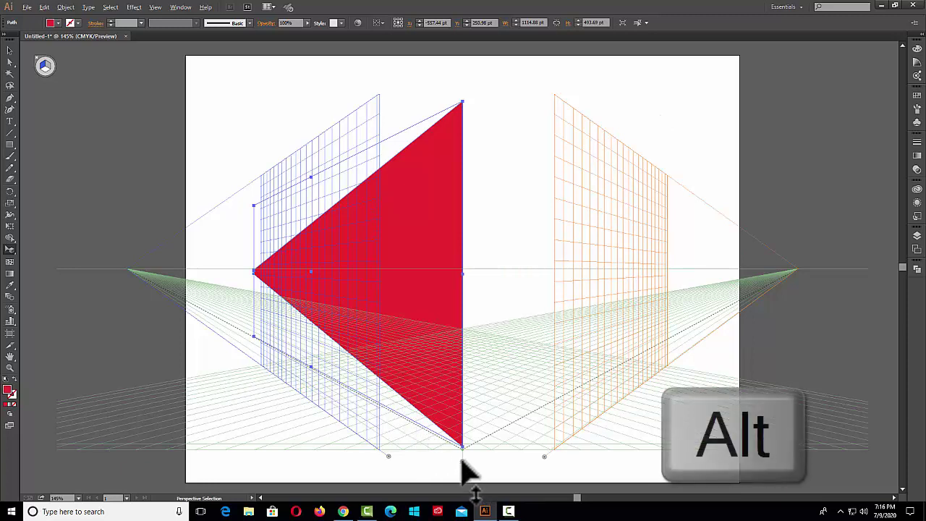
left_click_drag(463, 470, 463, 467)
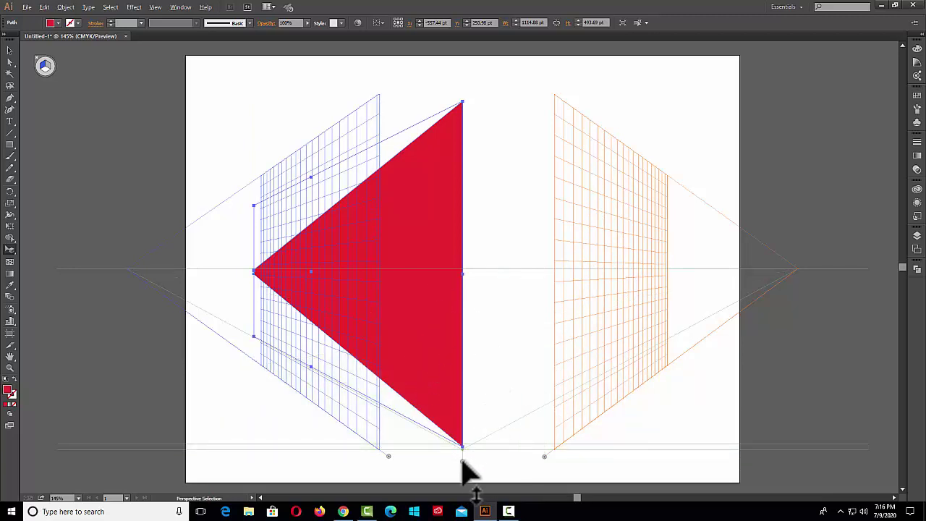
left_click(462, 465)
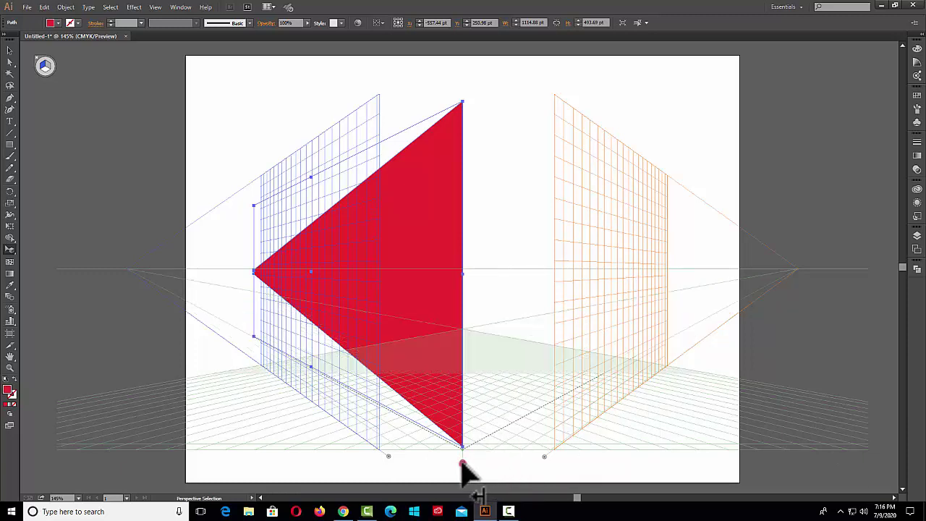
left_click_drag(463, 462, 462, 463)
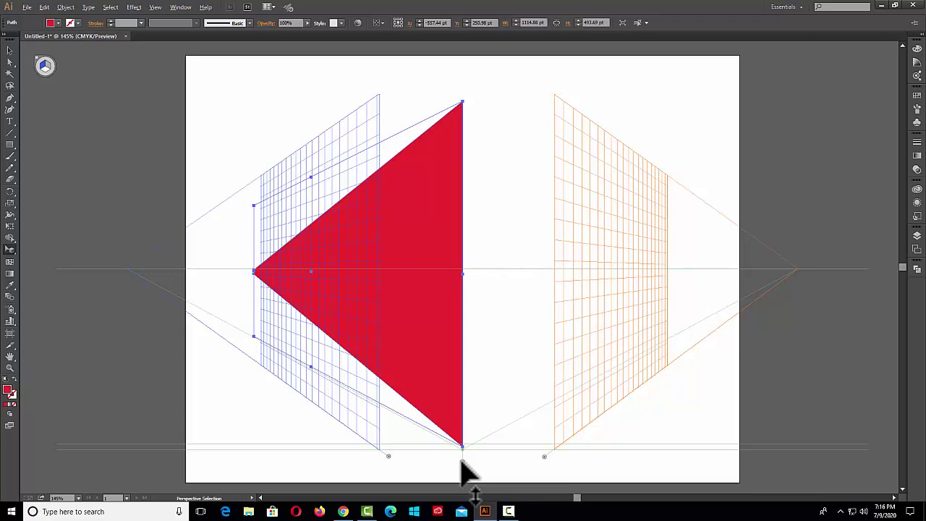
left_click_drag(463, 463, 391, 469)
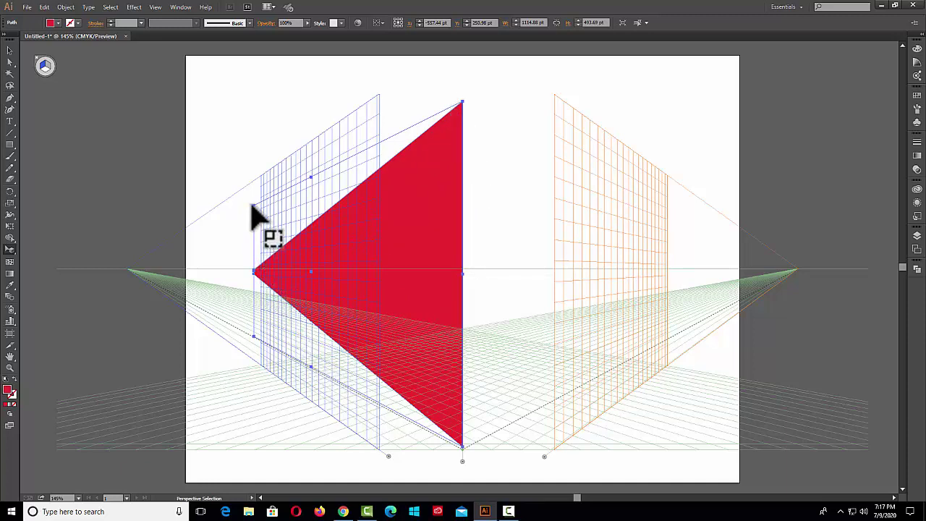
left_click_drag(252, 205, 257, 202)
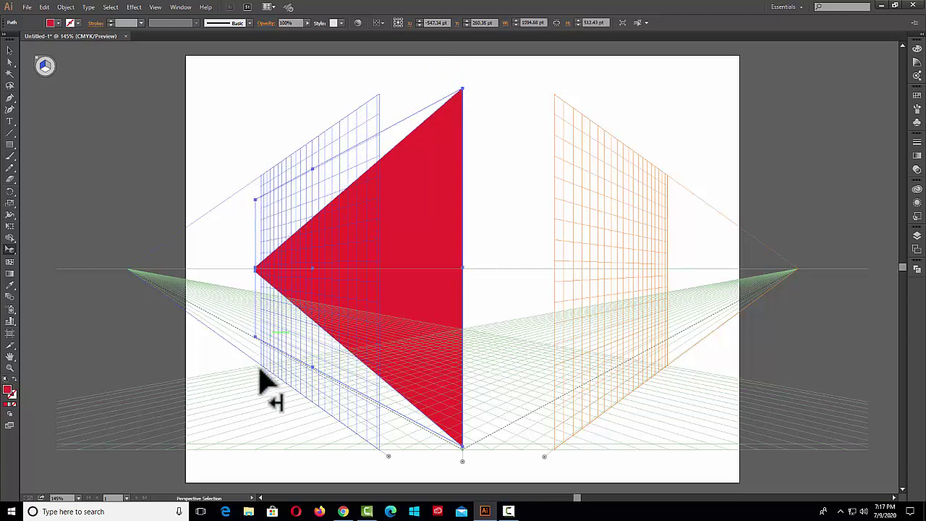
left_click_drag(255, 336, 256, 351)
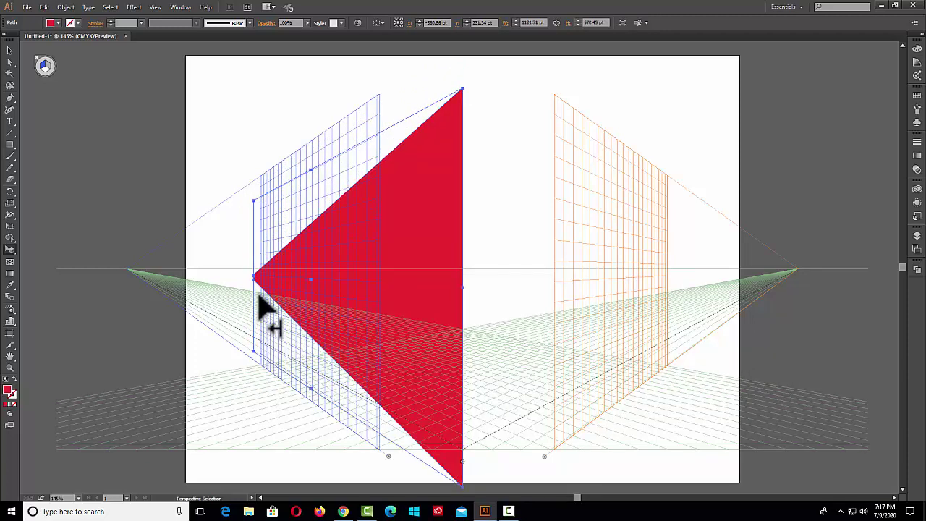
right_click(224, 94)
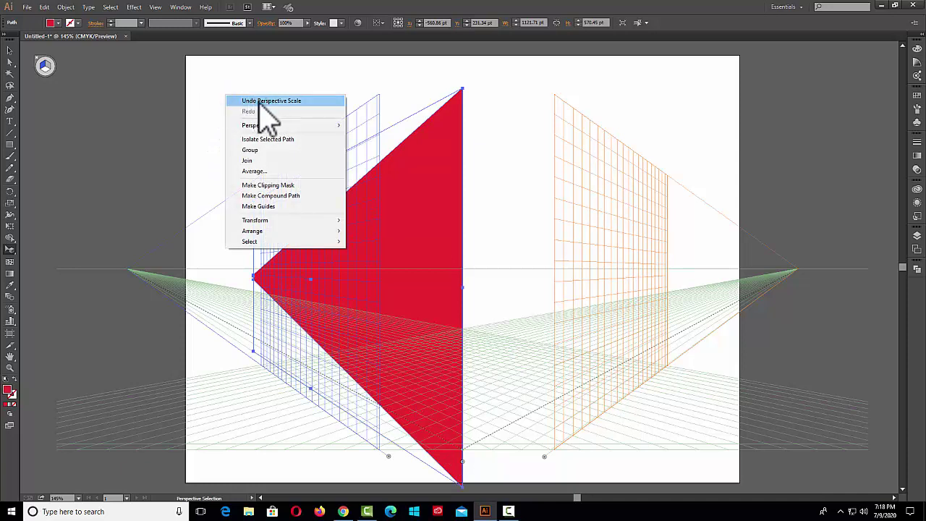
mouse_move(245, 127)
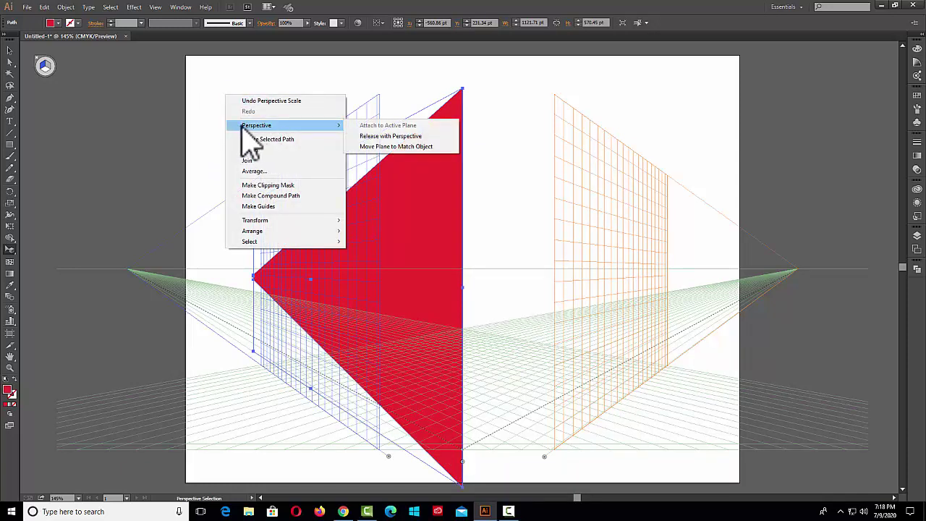
left_click(439, 147)
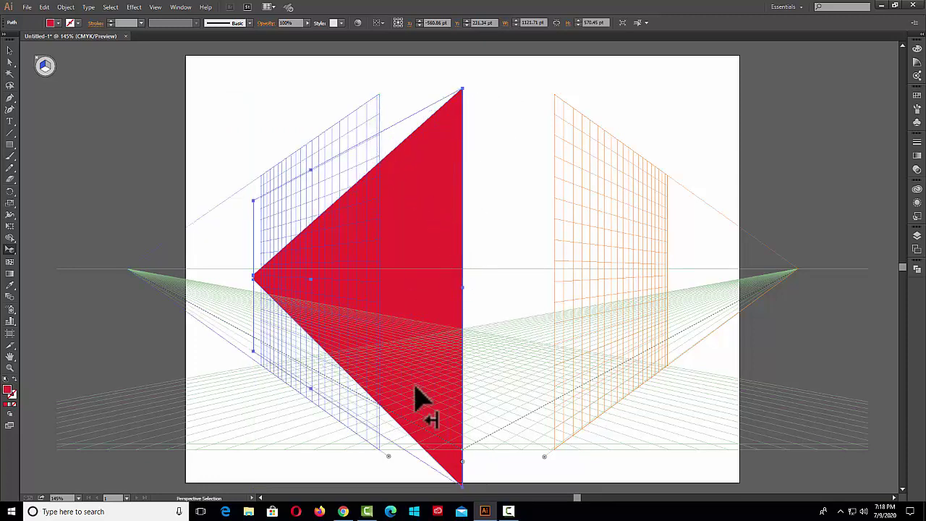
scroll(403, 447, "down", 1)
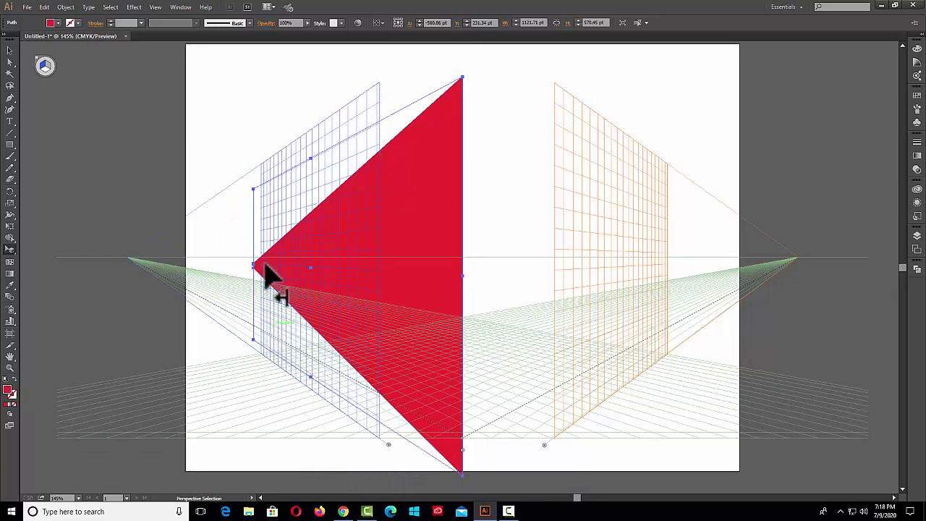
Apply Object > Perspective > Move Plane to Match Object to the selected red triangle.
left_click(66, 7)
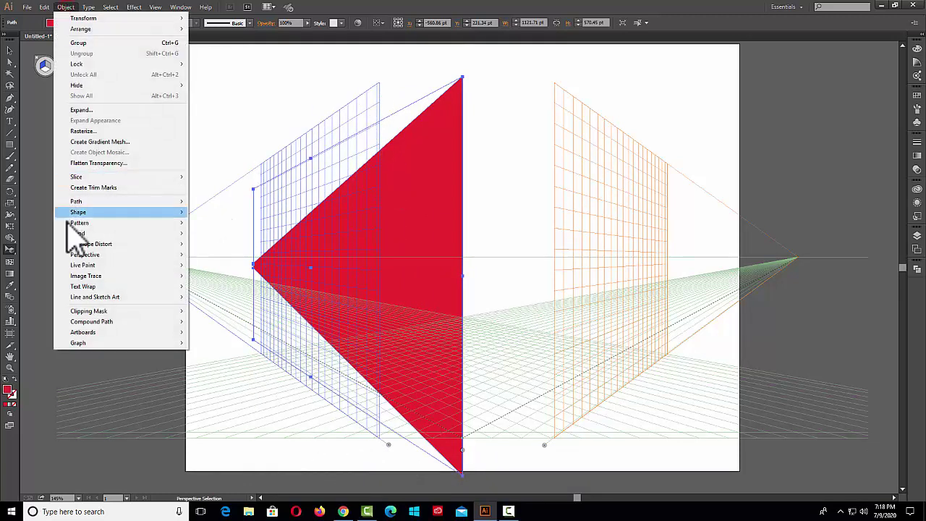
mouse_move(121, 256)
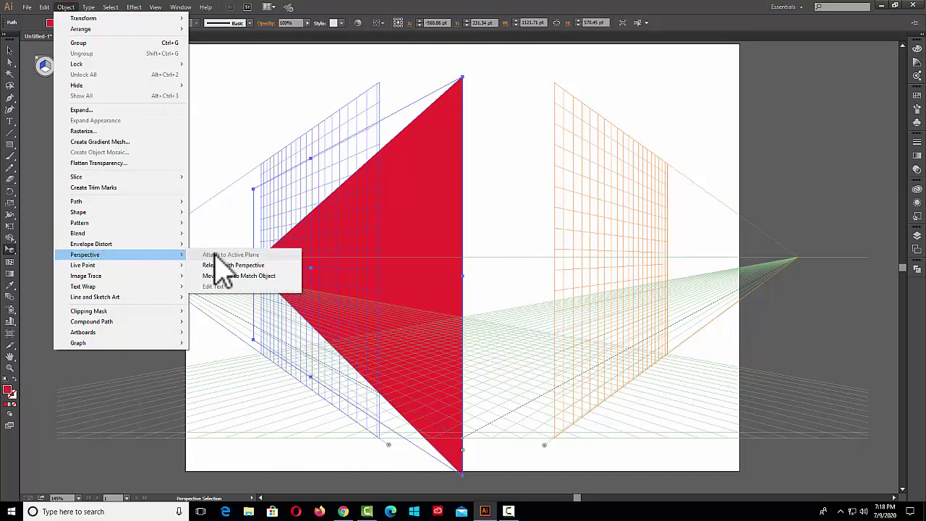
left_click(266, 276)
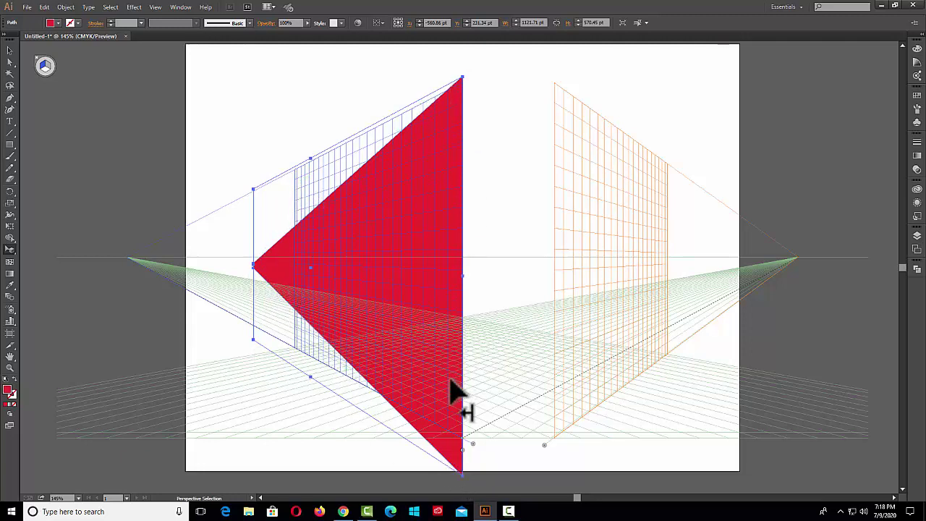
scroll(506, 242, "down", 2)
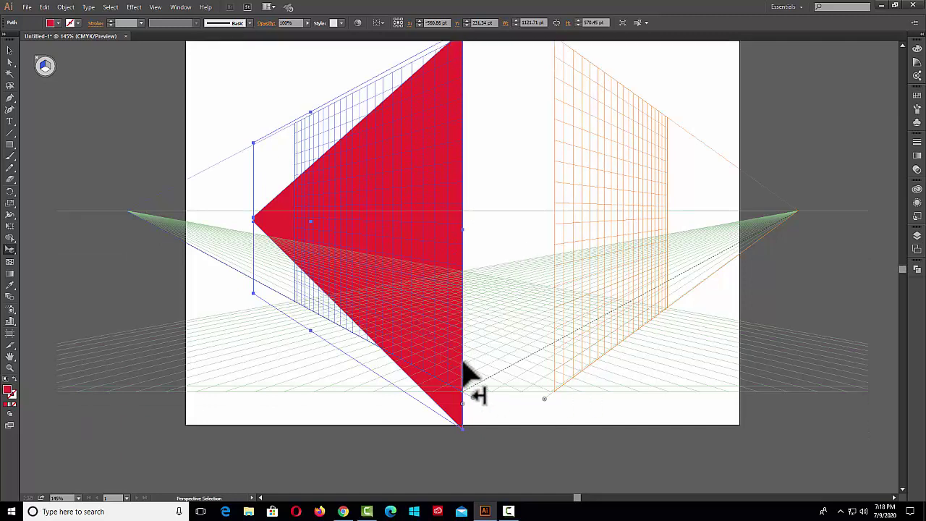
scroll(460, 358, "up", 1)
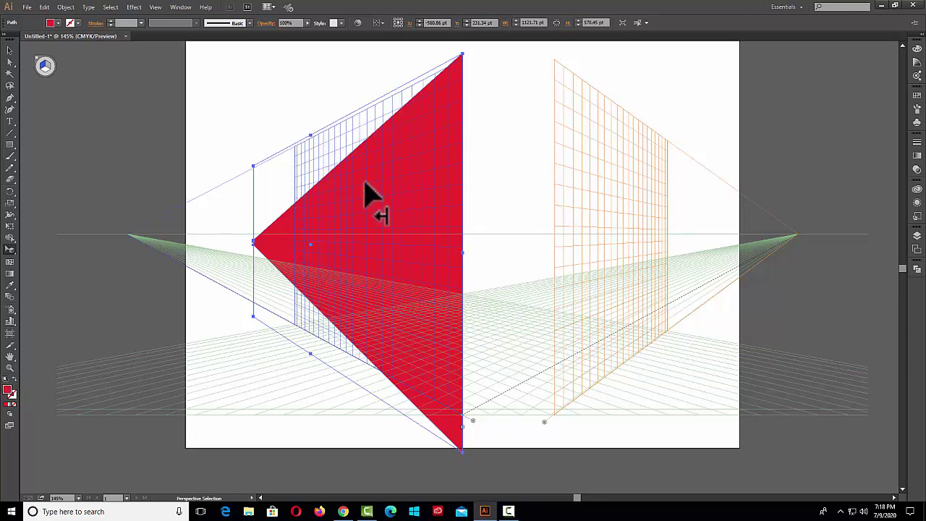
Reselect the red shape and run Move Plane to Match Object from its context menu.
left_click(269, 102)
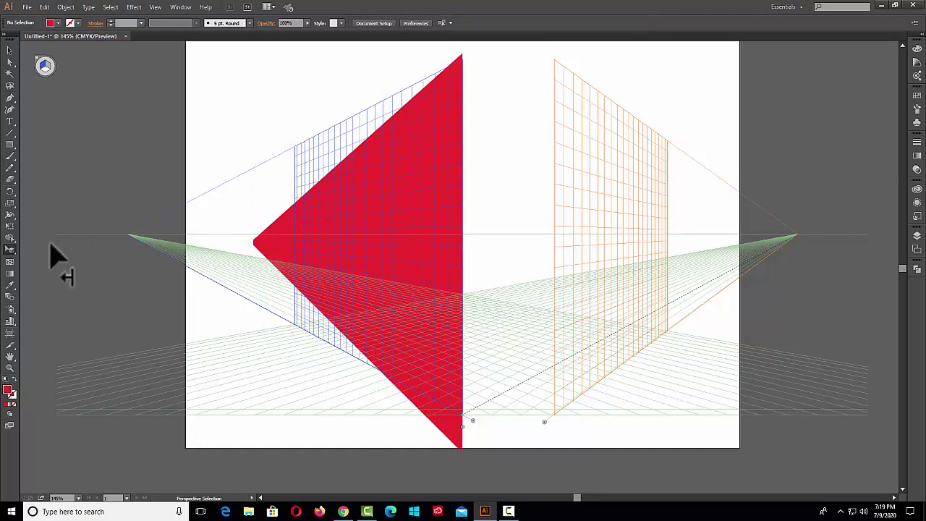
left_click(275, 249)
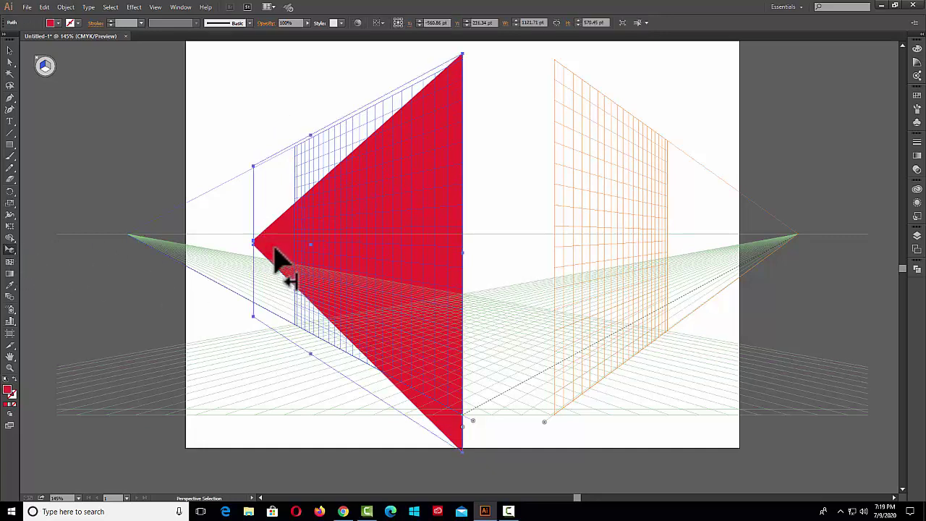
right_click(229, 110)
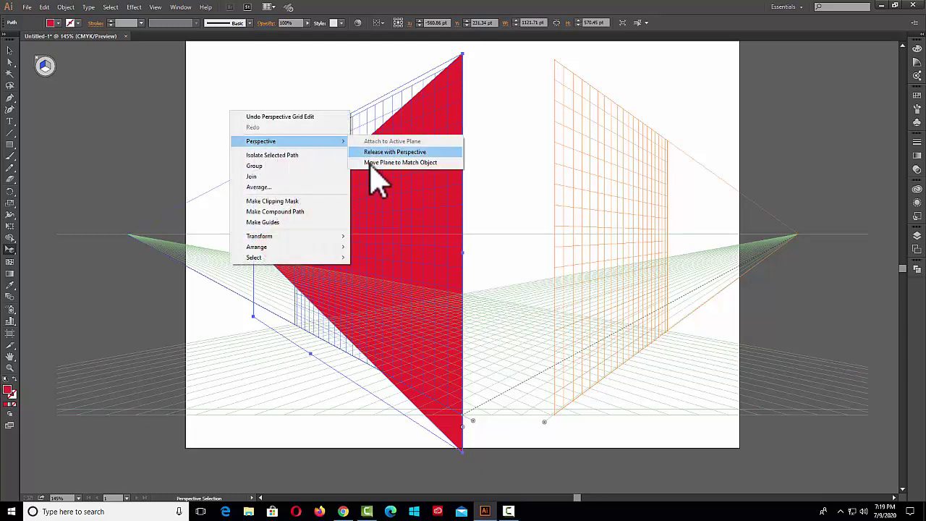
left_click(418, 163)
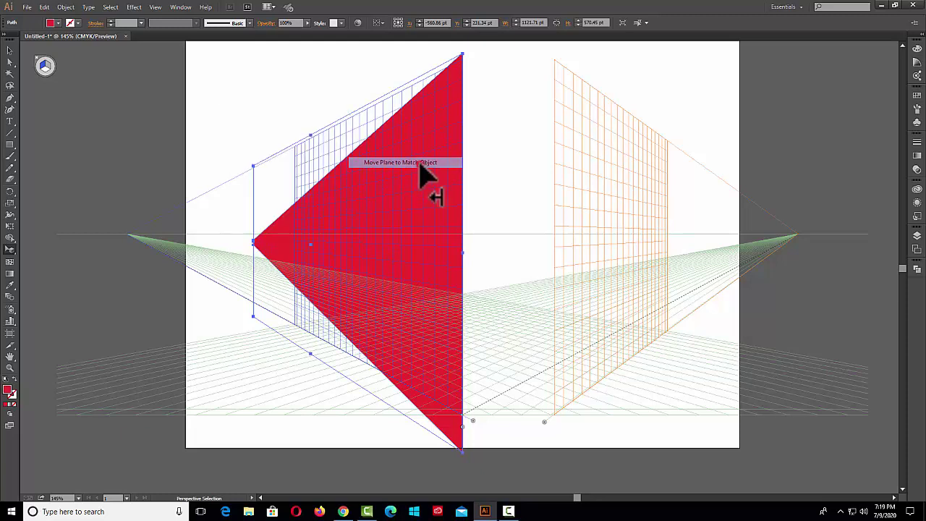
Clear the selection and slide the right grid plane left to meet the left plane's corner.
left_click(67, 7)
mouse_move(88, 266)
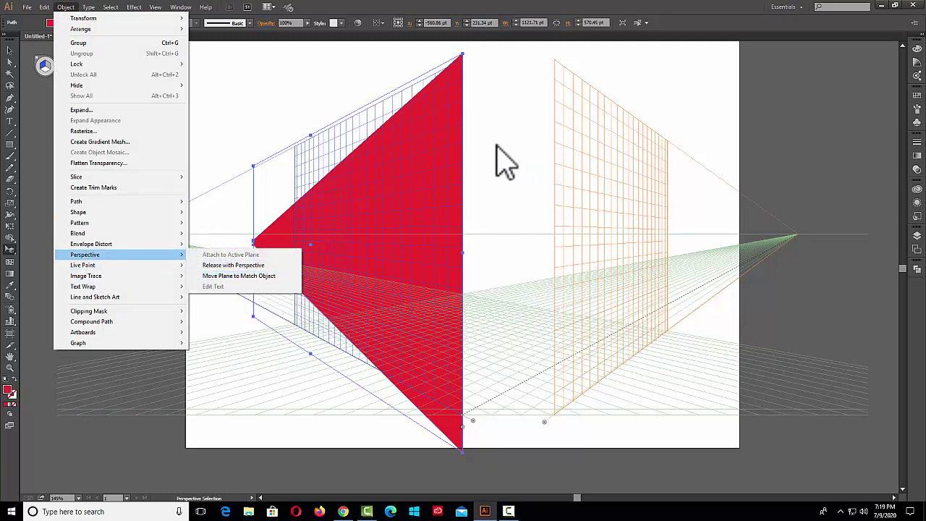
left_click(352, 94)
left_click(352, 92)
left_click_drag(544, 420, 461, 416)
mouse_move(461, 414)
left_mouse_down()
mouse_move(449, 417)
mouse_move(463, 423)
left_mouse_up()
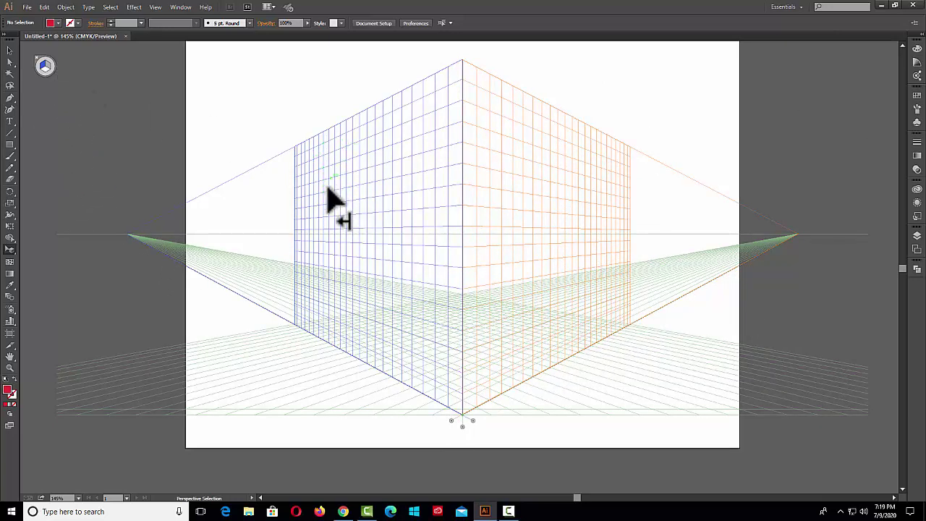
Create the text WELCOM on the left grid plane with the Type tool.
left_click(10, 121)
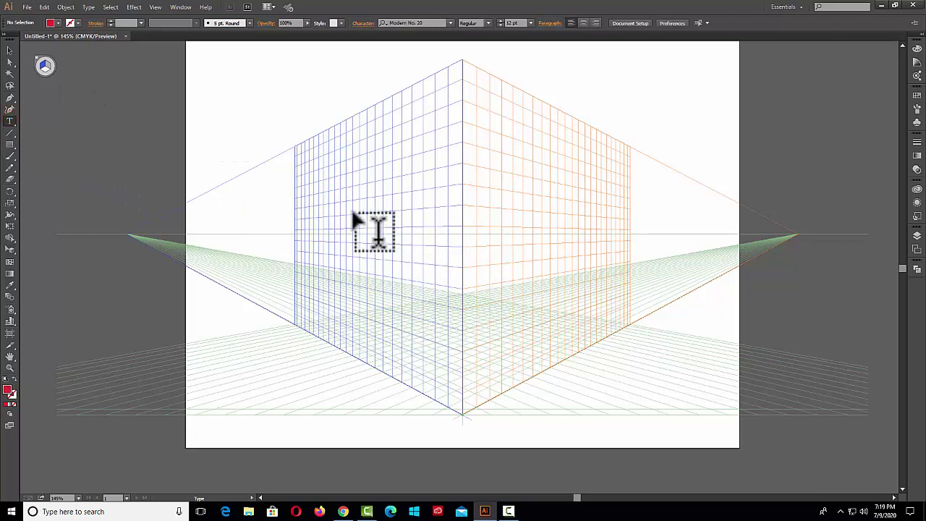
left_click(326, 210)
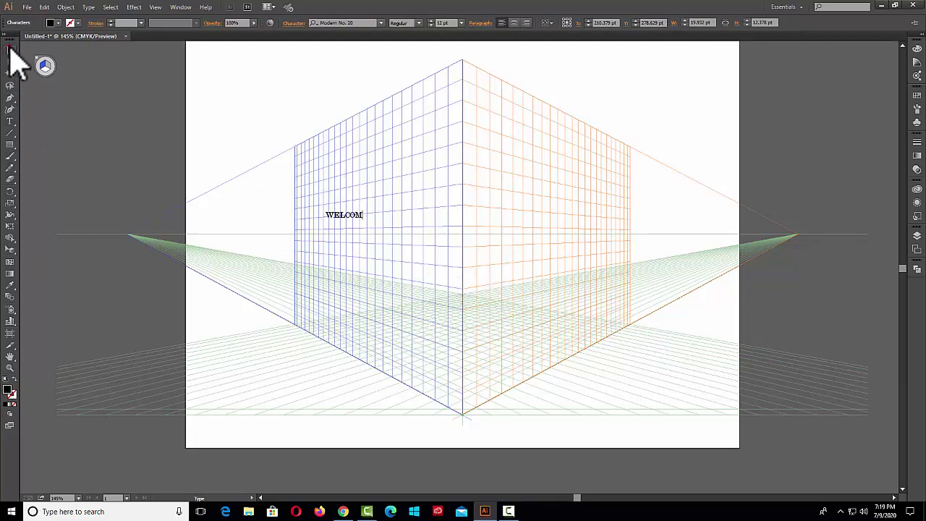
left_click(10, 50)
Enlarge WELCOM to about 517 × 267 pt and position it across the grid.
left_click_drag(365, 211, 469, 120)
left_click_drag(412, 206, 492, 274)
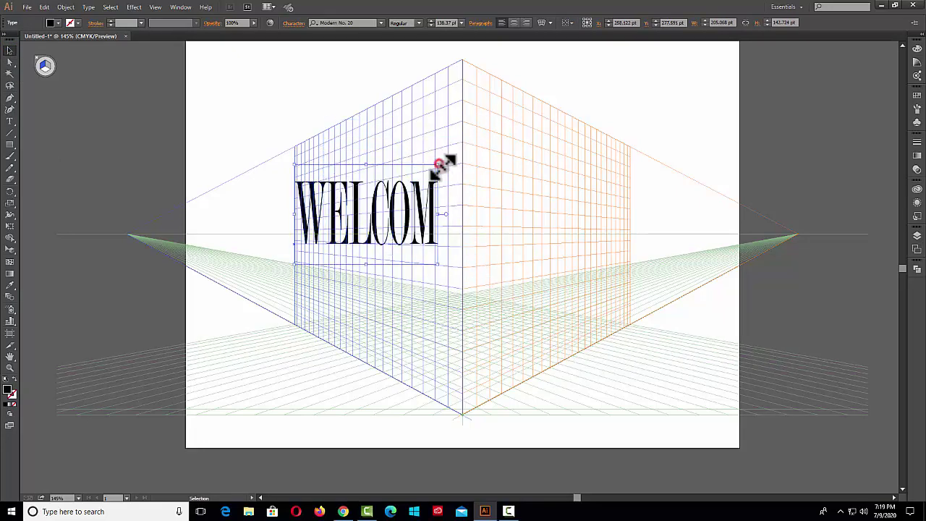
left_click_drag(439, 165, 656, 77)
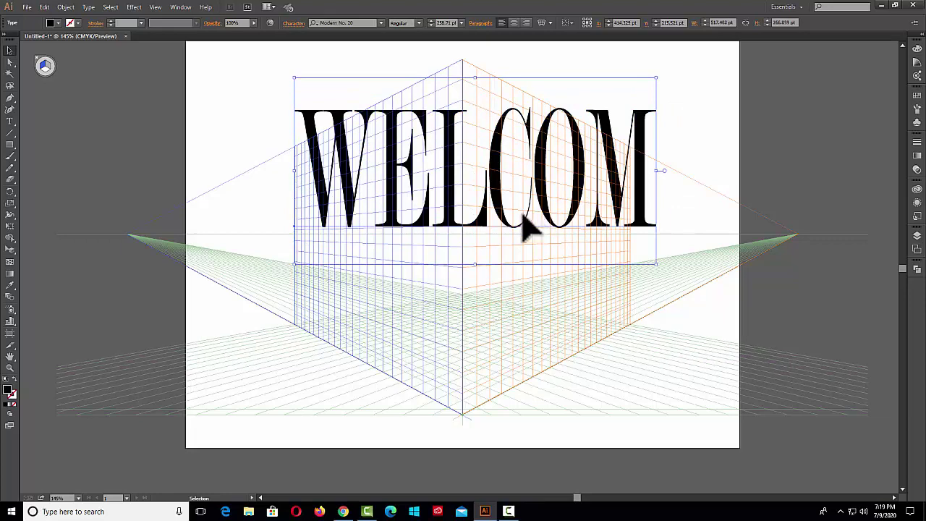
left_click_drag(525, 227, 450, 221)
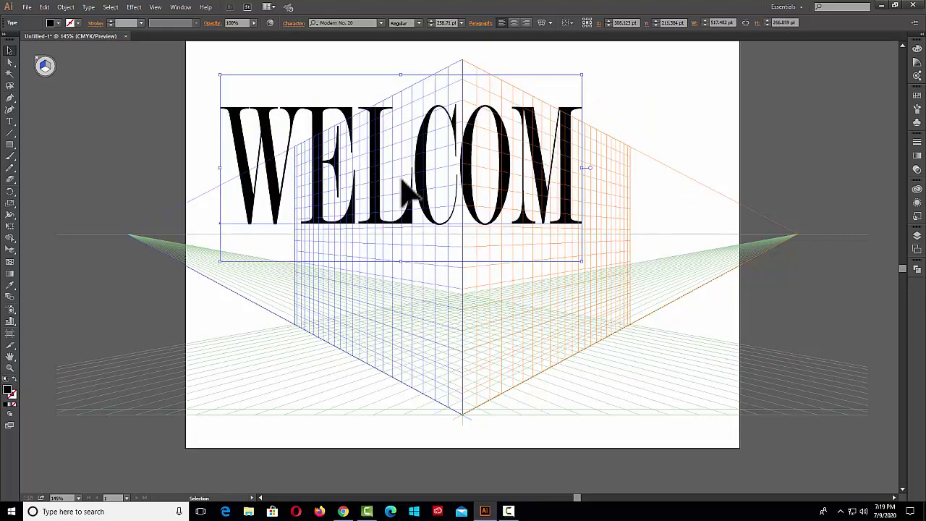
Drag WELCOM onto the left perspective plane with the Perspective Selection tool.
left_click(11, 252)
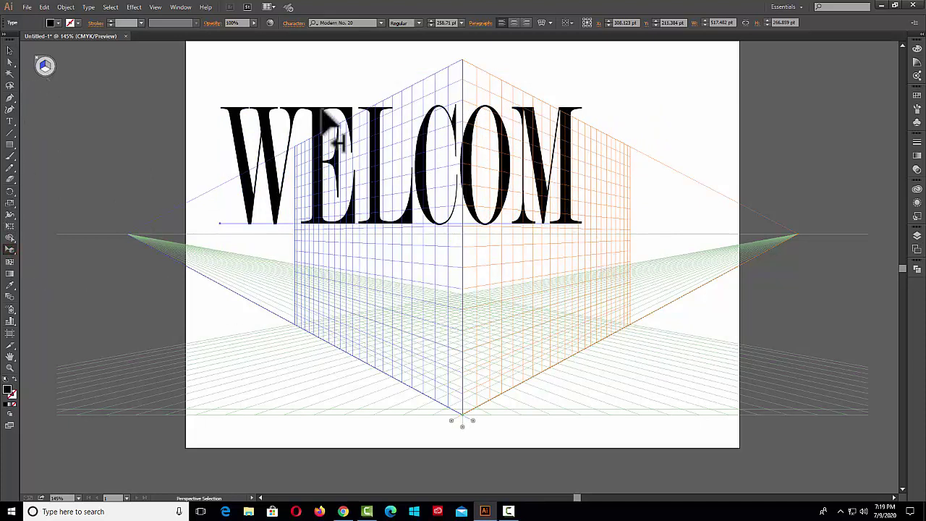
left_click_drag(289, 105, 542, 304)
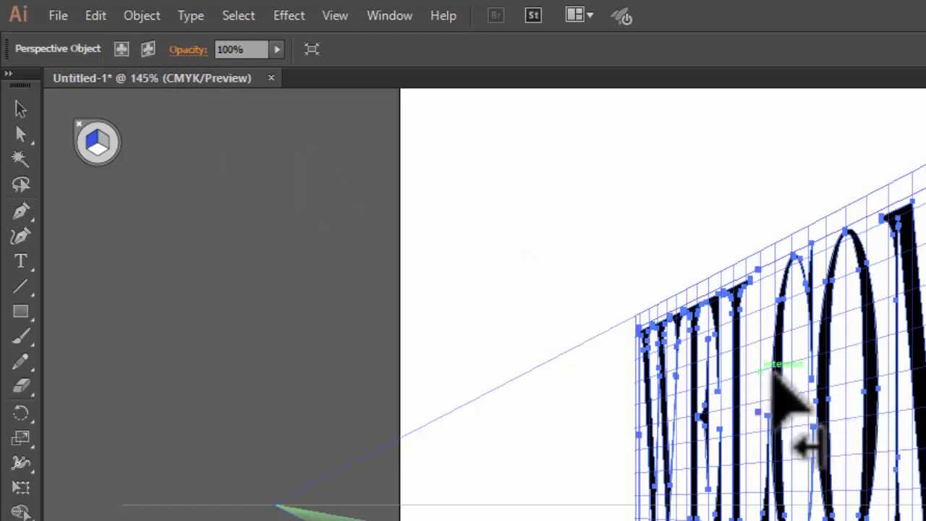
Edit the perspective text to read BANGLA, then select all its letters.
left_click(121, 49)
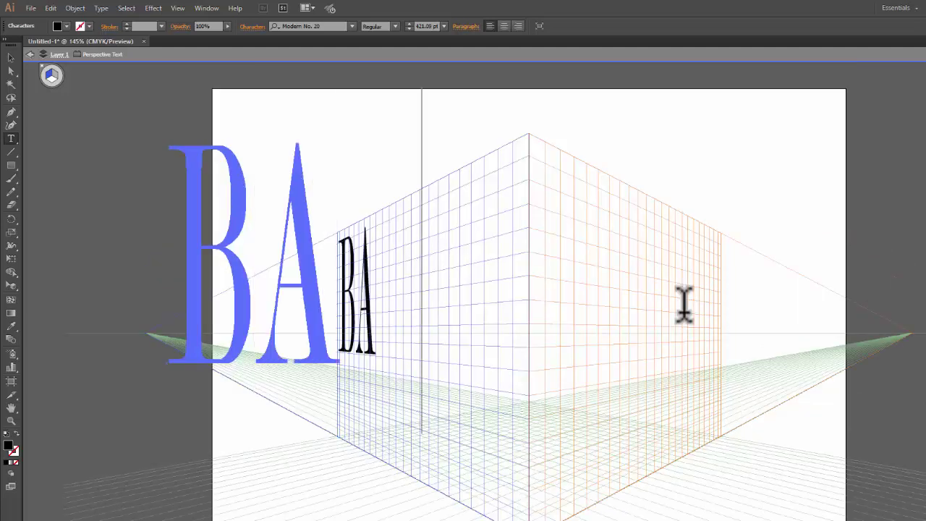
type("NGLA")
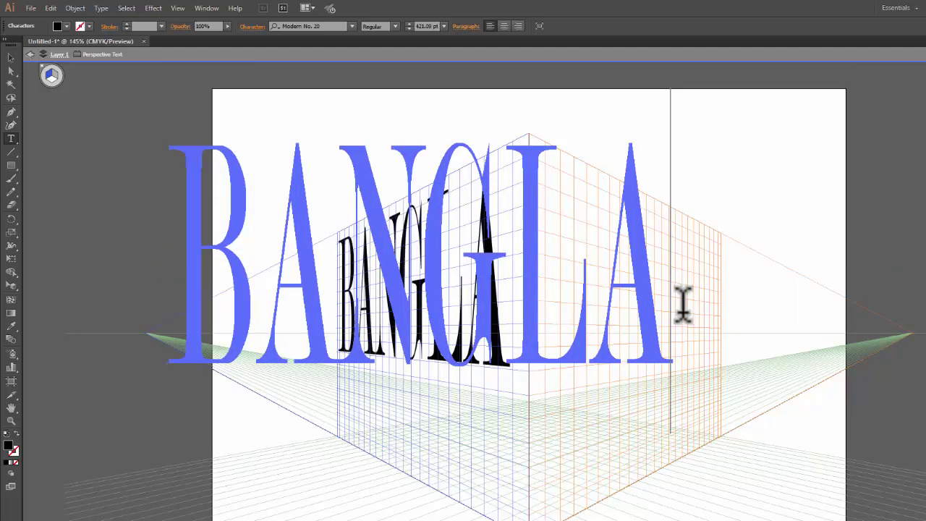
key("ctrl+z")
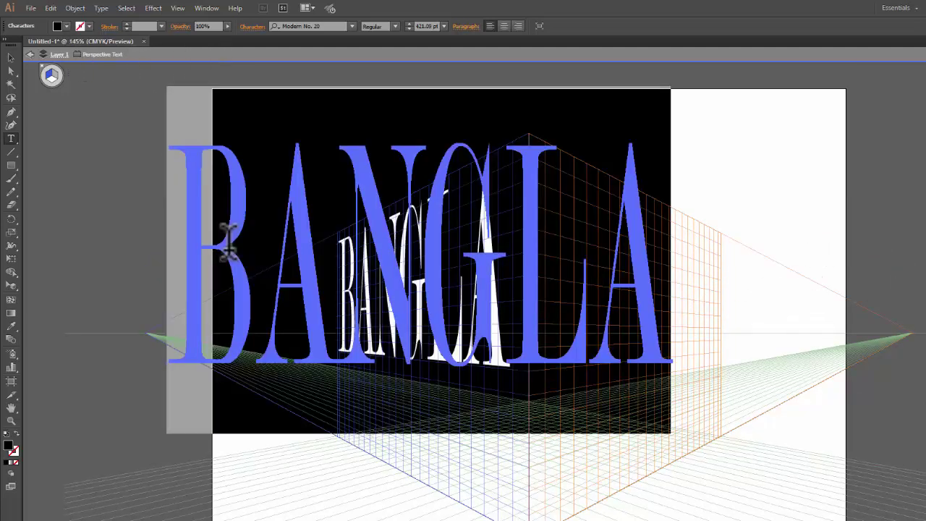
Try several fill swatches, settle on magenta for BANGLA, and add a green 1 pt outline.
left_click(62, 26)
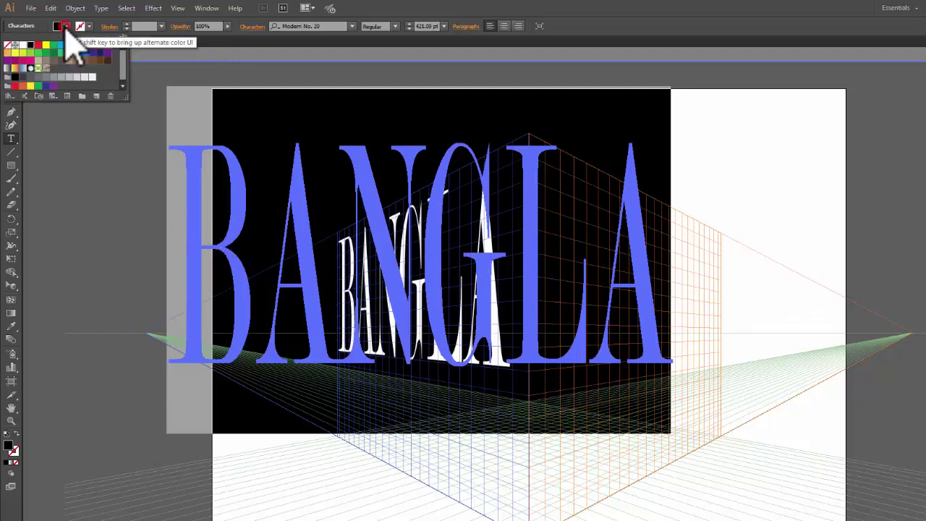
left_click(54, 46)
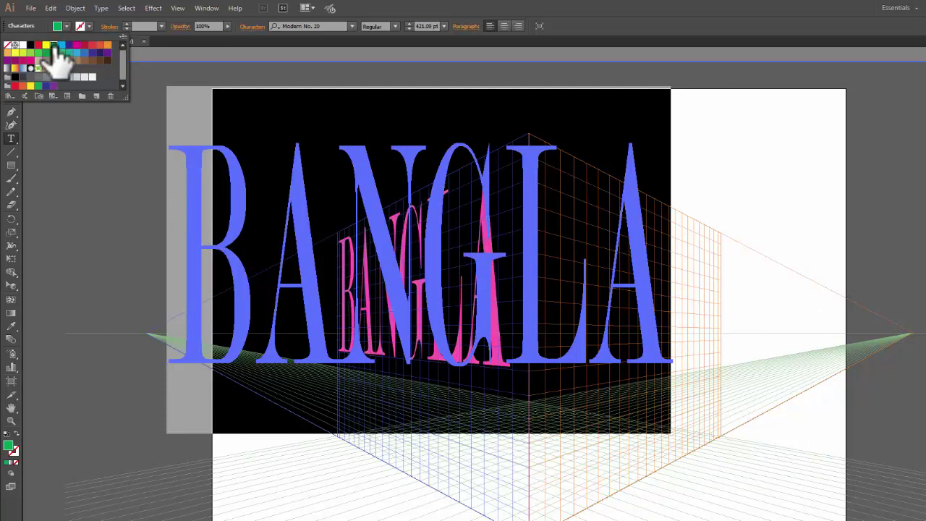
left_click(78, 46)
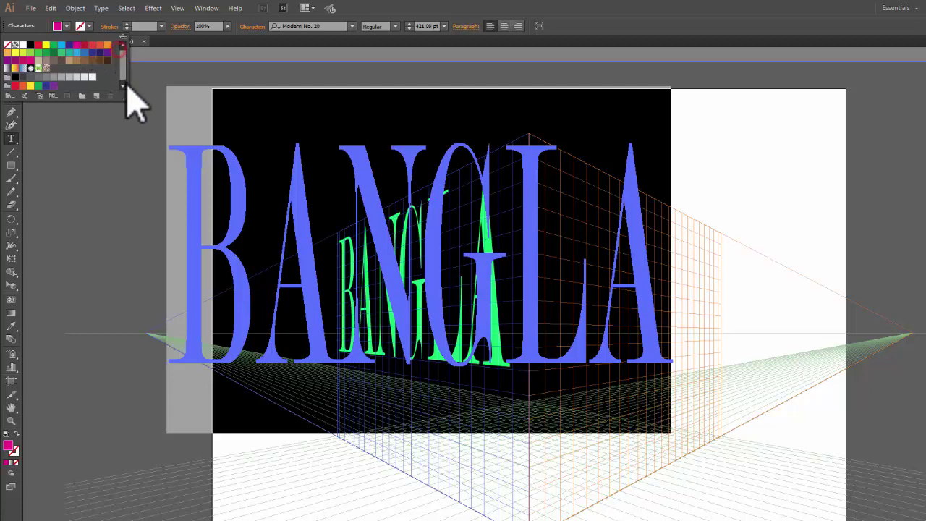
left_click(108, 45)
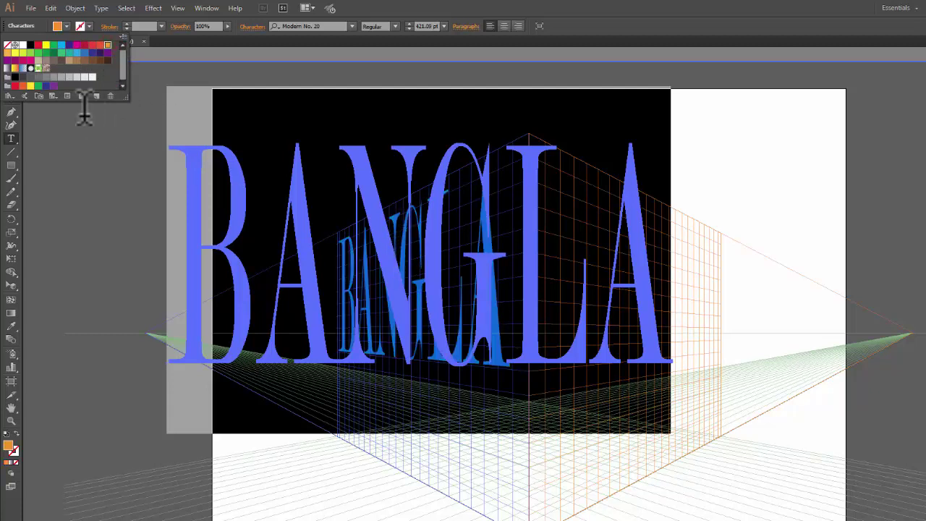
left_click(62, 52)
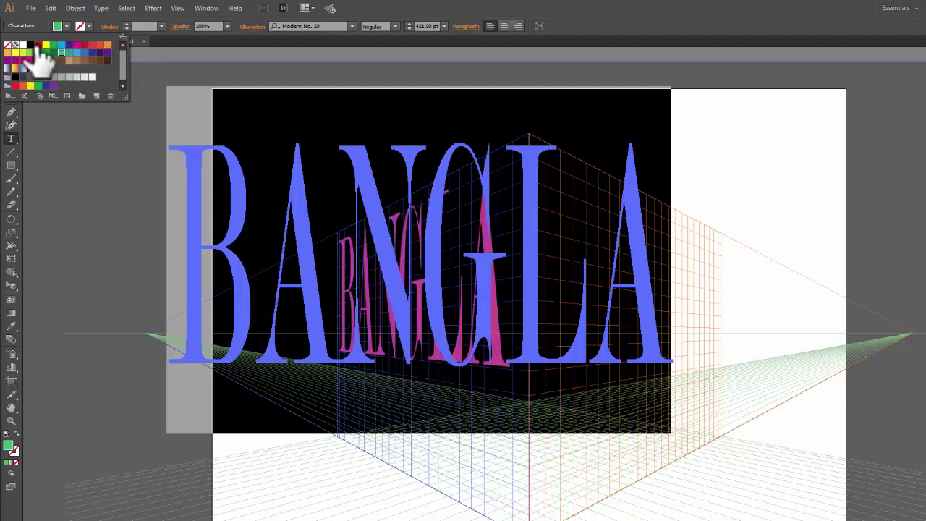
left_click(38, 45)
left_click(62, 45)
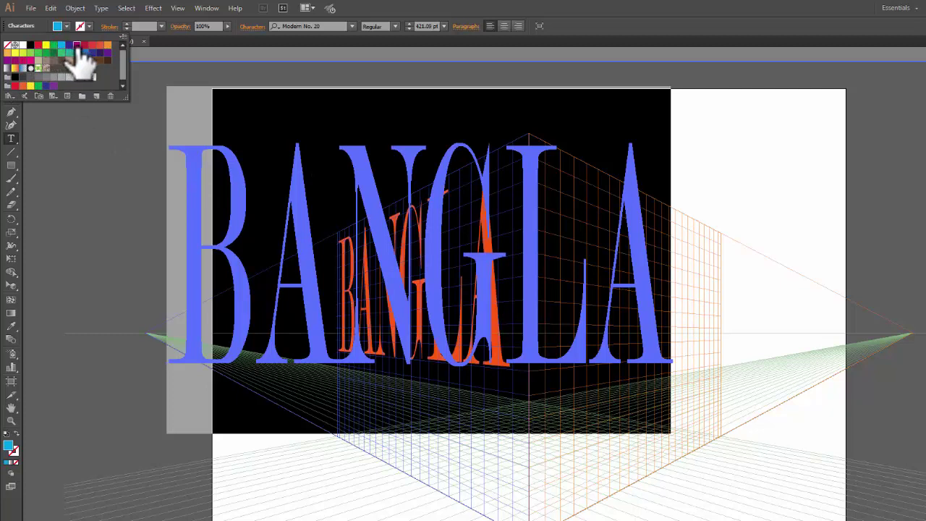
left_click(77, 46)
left_click(107, 46)
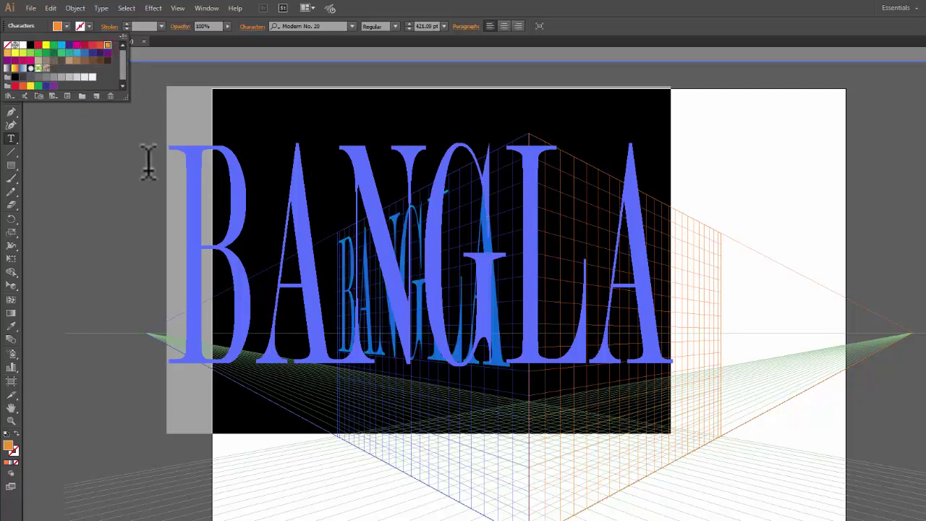
left_click(28, 63)
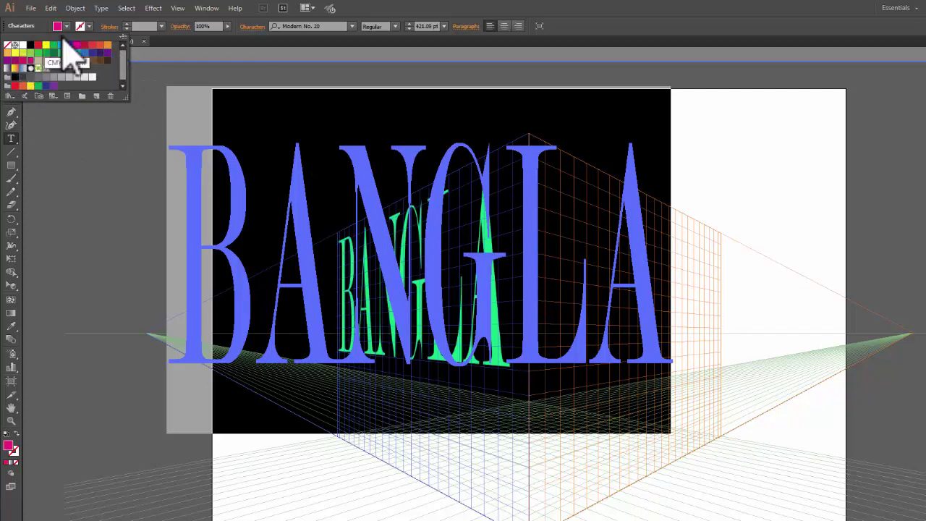
left_click(90, 27)
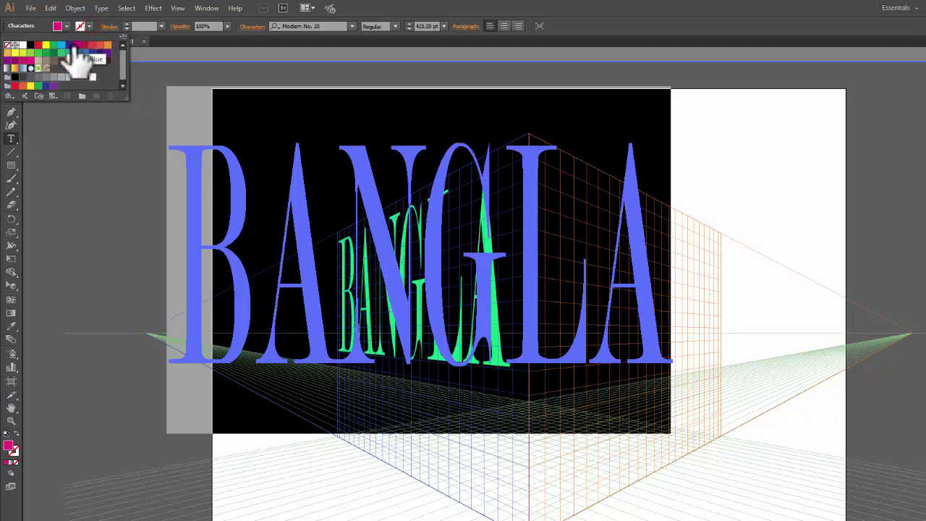
left_click(62, 53)
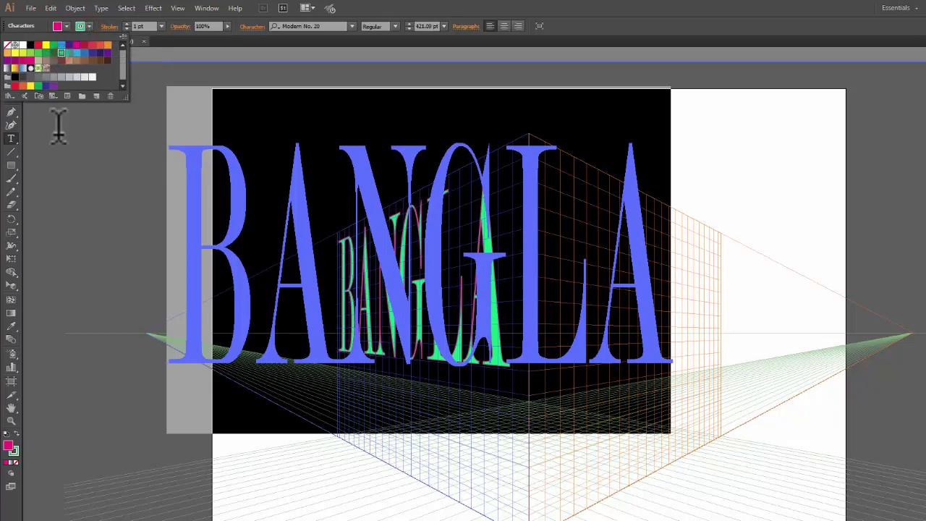
Set the BANGLA stroke weight to 2 pt.
left_click(638, 24)
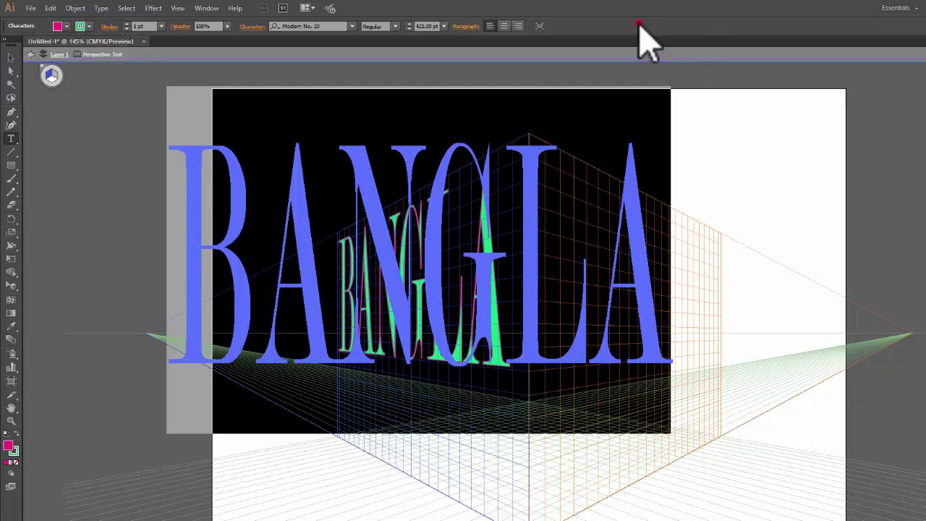
left_click(161, 27)
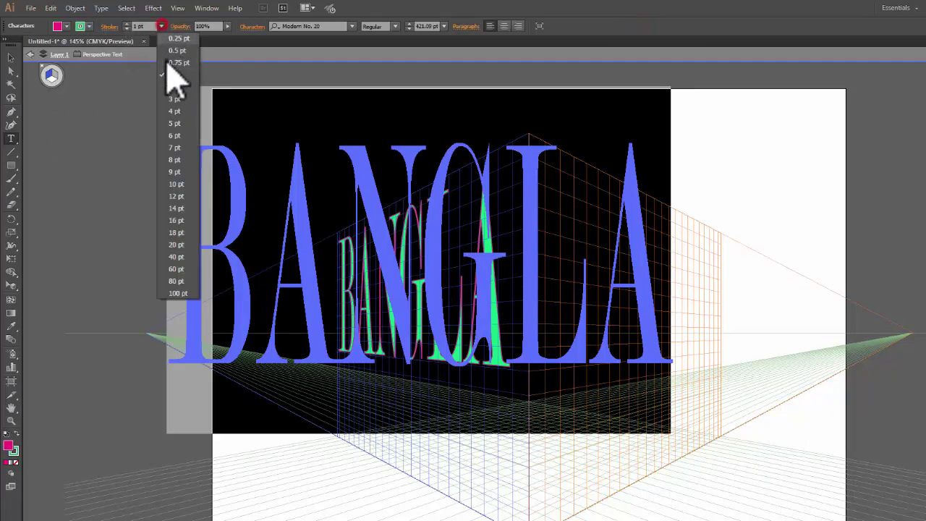
left_click(175, 91)
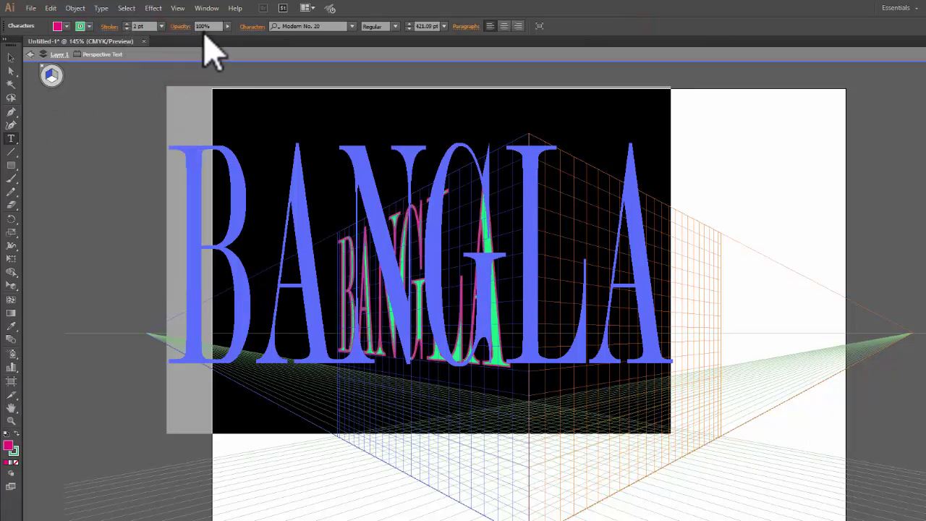
Change the BANGLA font to Myanmar Text, leaving the size unchanged.
left_click(351, 27)
left_click(400, 61)
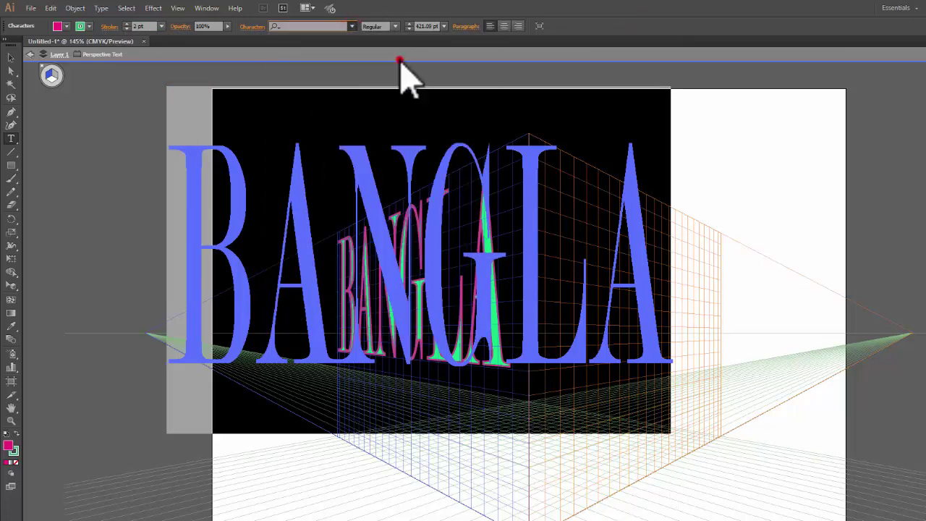
left_click(351, 27)
left_click(332, 164)
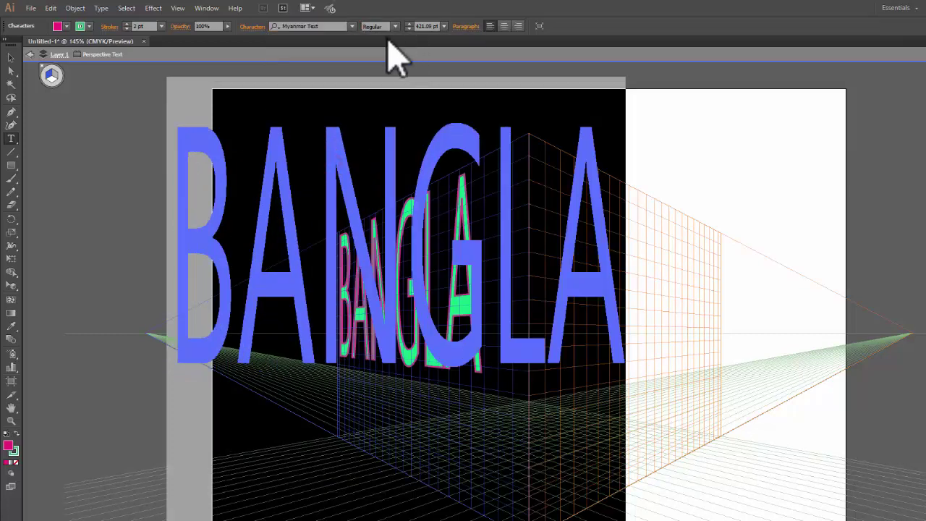
left_click(442, 27)
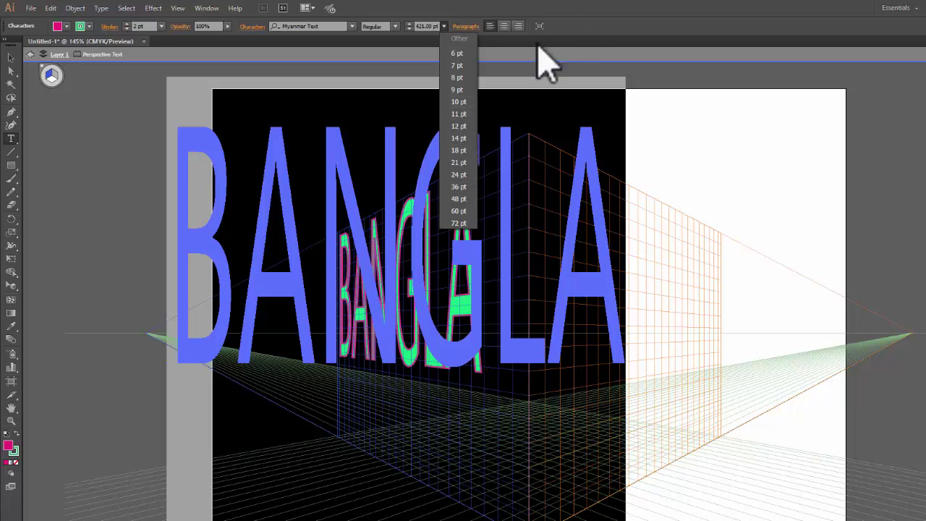
left_click(610, 26)
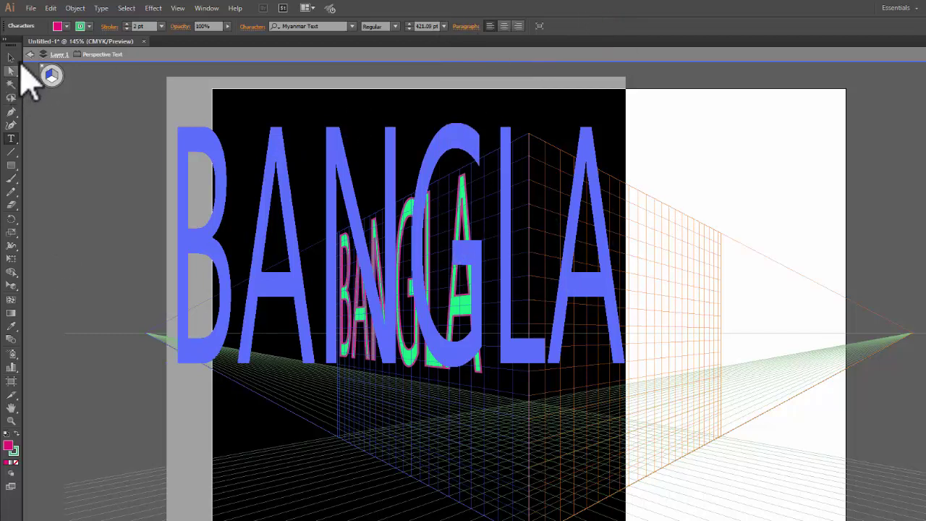
Exit text editing and stretch BANGLA's bounding box out to the left plane's edges and corner.
left_click(30, 56)
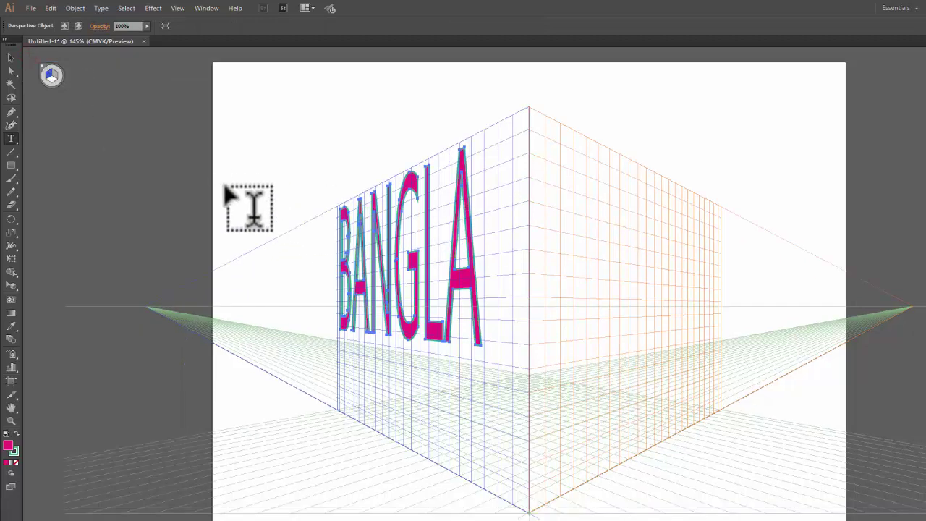
left_click(11, 56)
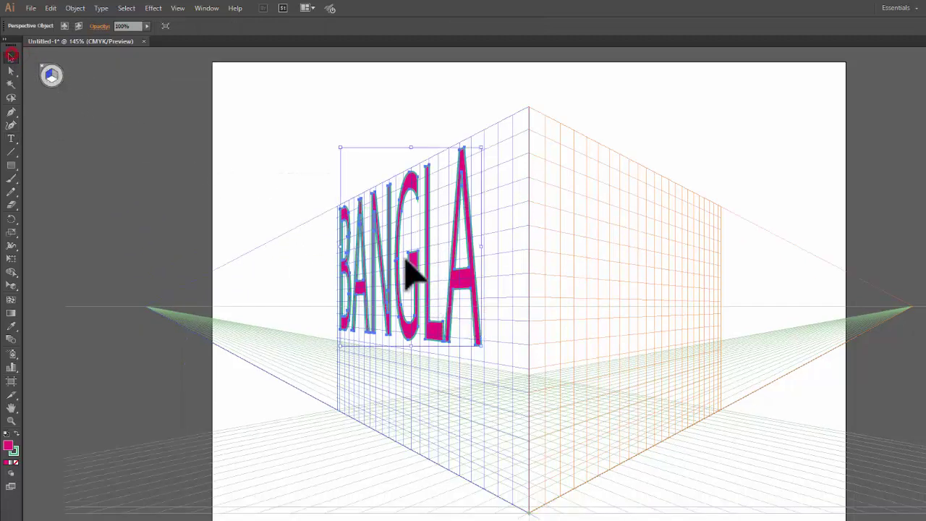
left_click(11, 286)
left_click_drag(480, 347, 526, 473)
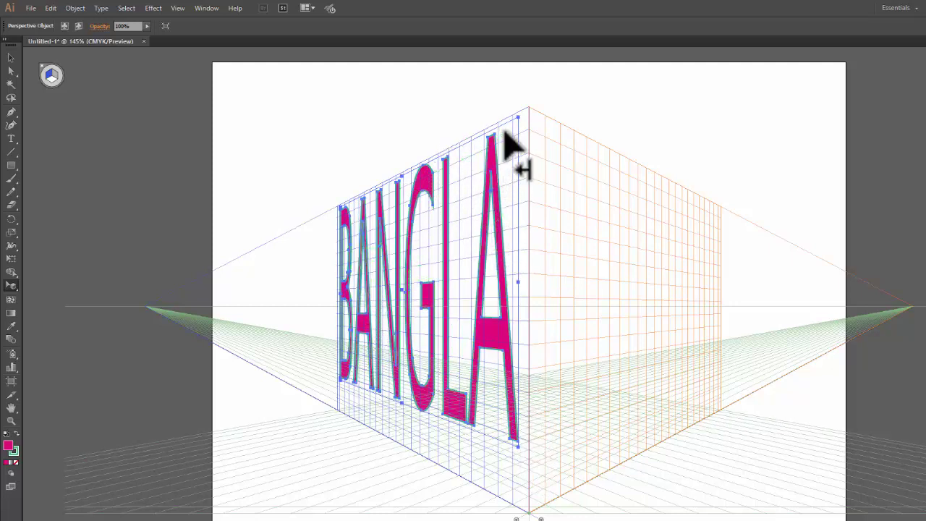
mouse_move(518, 116)
left_mouse_down()
mouse_move(521, 126)
mouse_move(528, 108)
left_mouse_up()
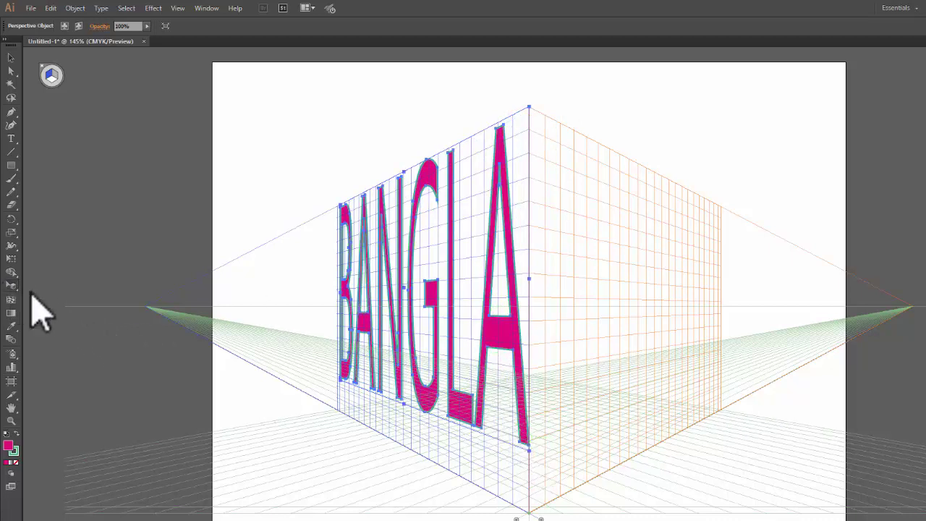
left_click_drag(527, 449, 528, 486)
left_click_drag(340, 302, 280, 305)
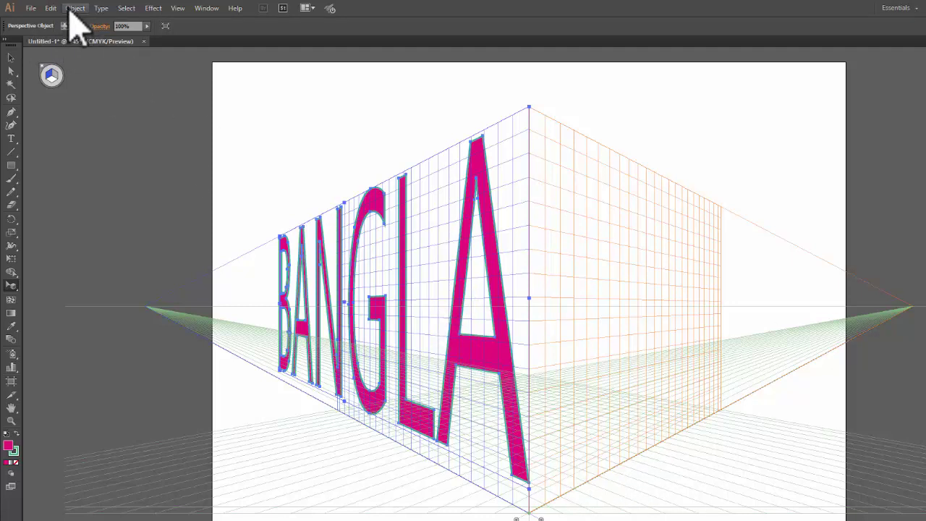
left_click(75, 8)
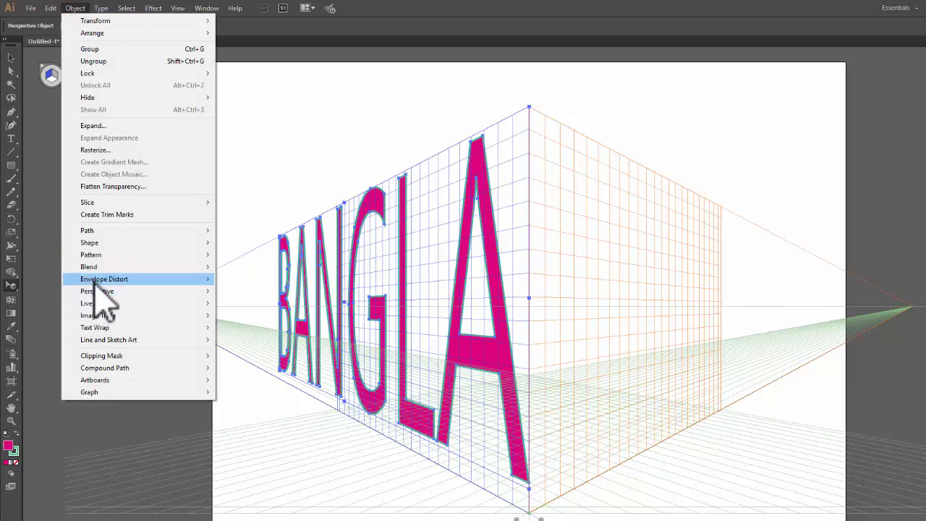
mouse_move(93, 291)
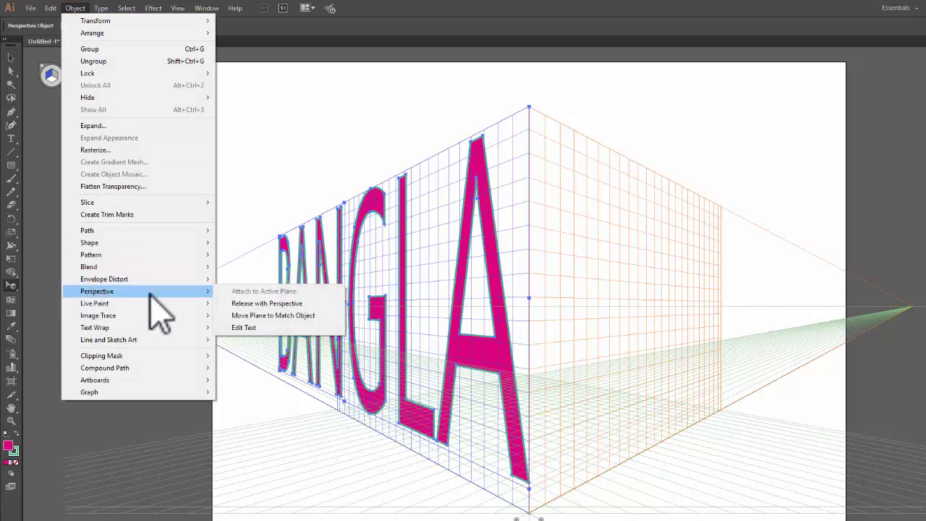
left_click(243, 327)
scroll(508, 253, "up", 5)
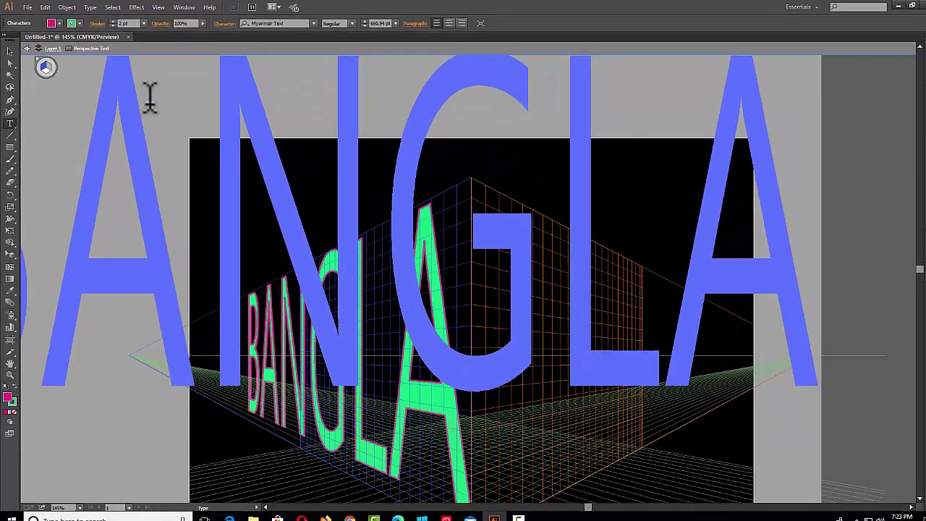
left_click(28, 48)
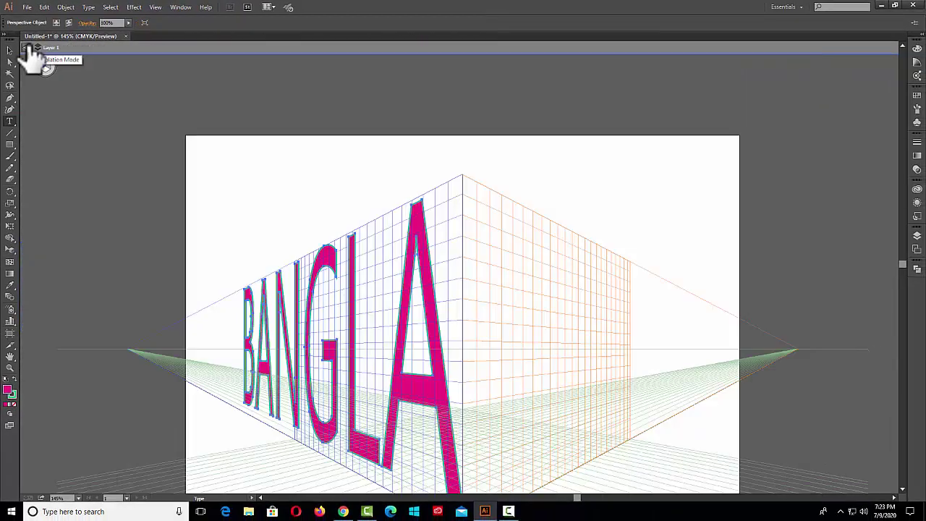
scroll(220, 188, "down", 3)
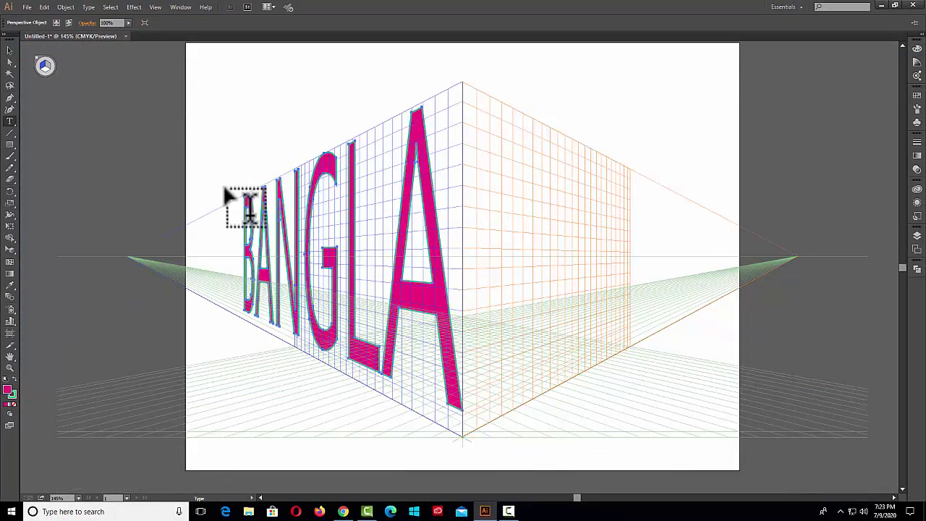
left_click(67, 8)
mouse_move(81, 256)
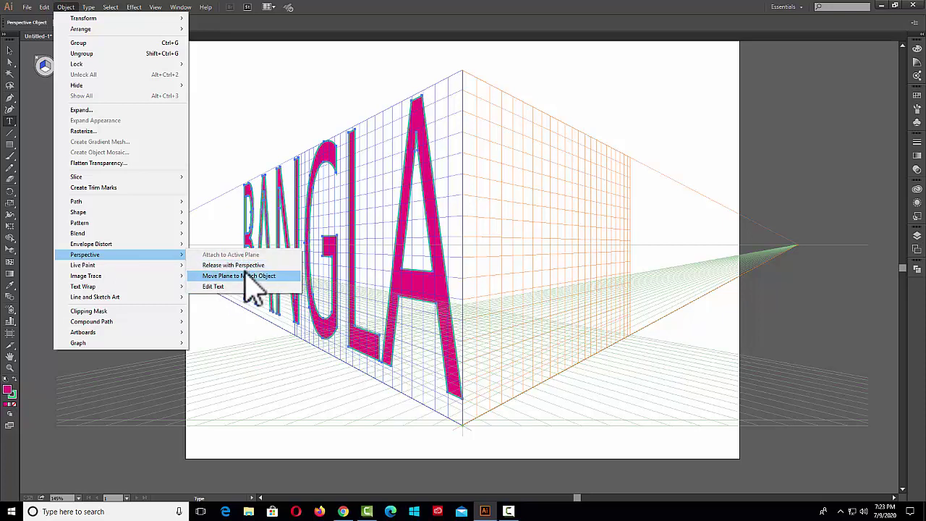
mouse_move(81, 280)
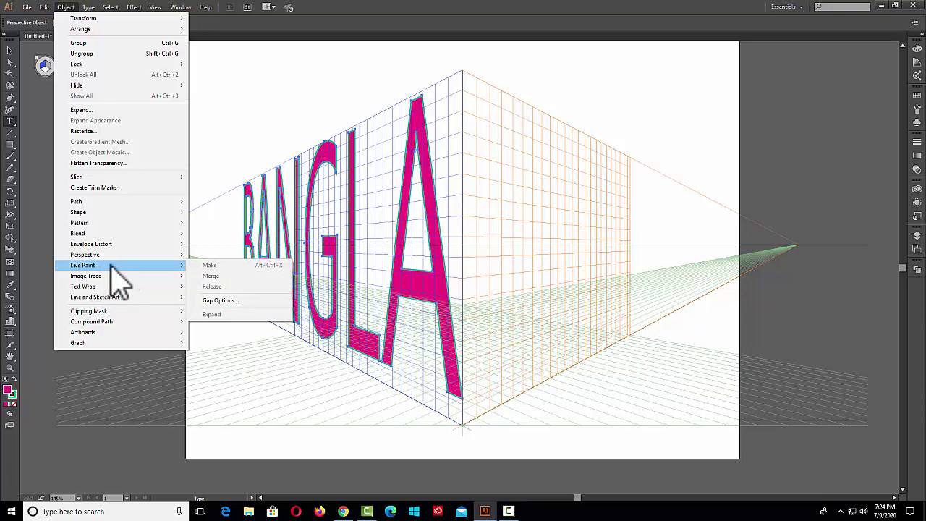
left_click(9, 237)
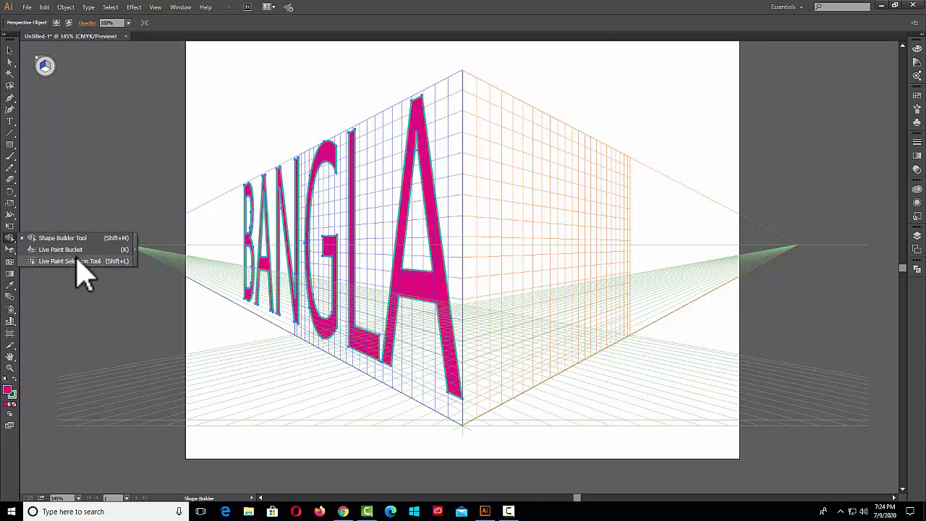
left_click(69, 8)
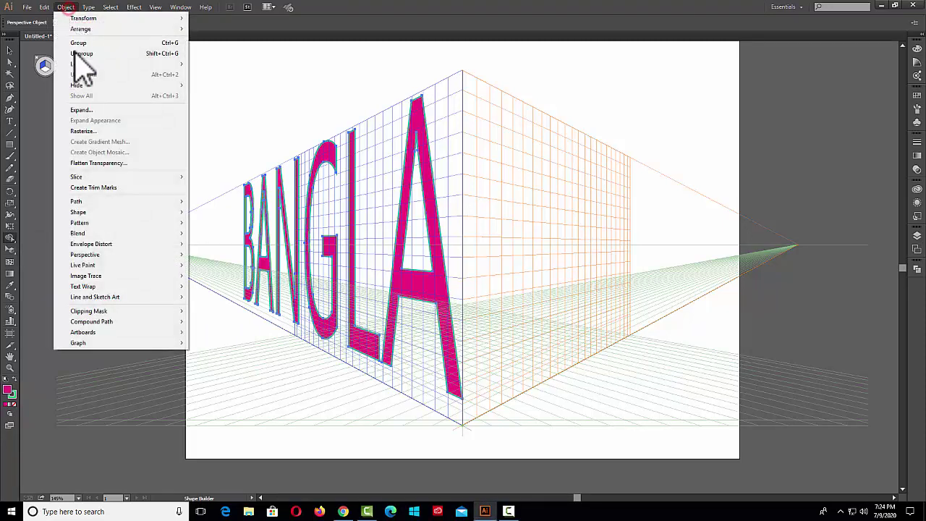
mouse_move(87, 272)
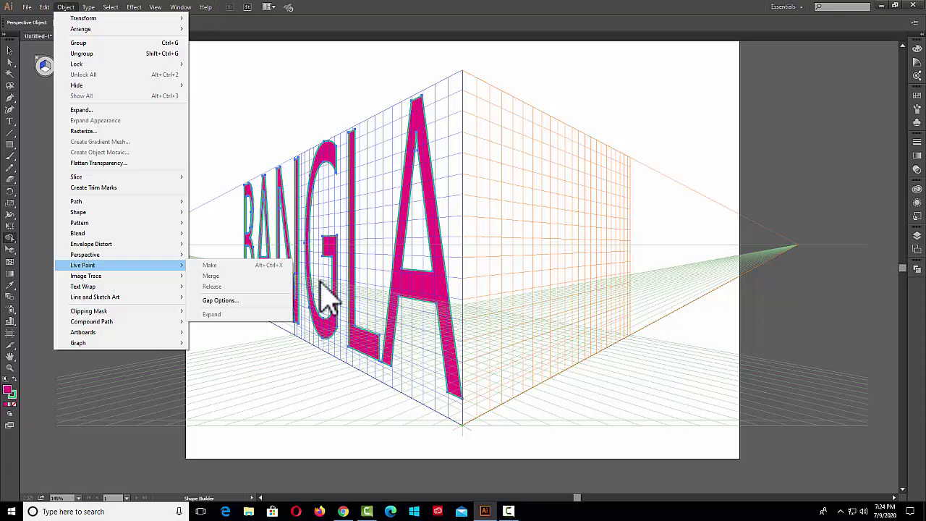
mouse_move(125, 279)
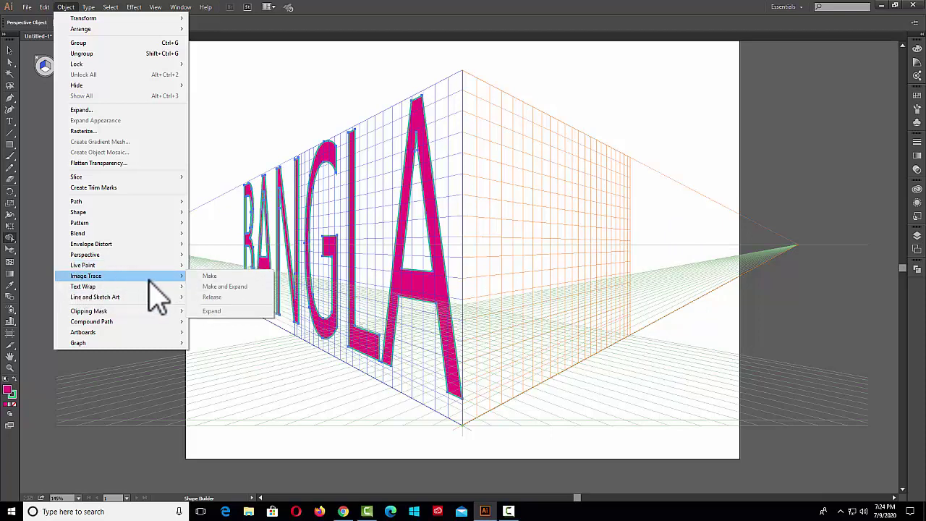
left_click(721, 81)
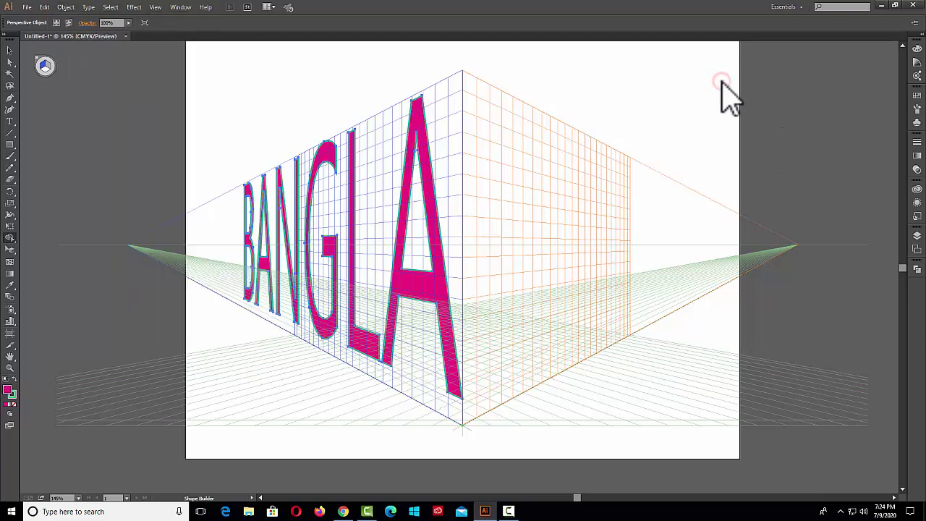